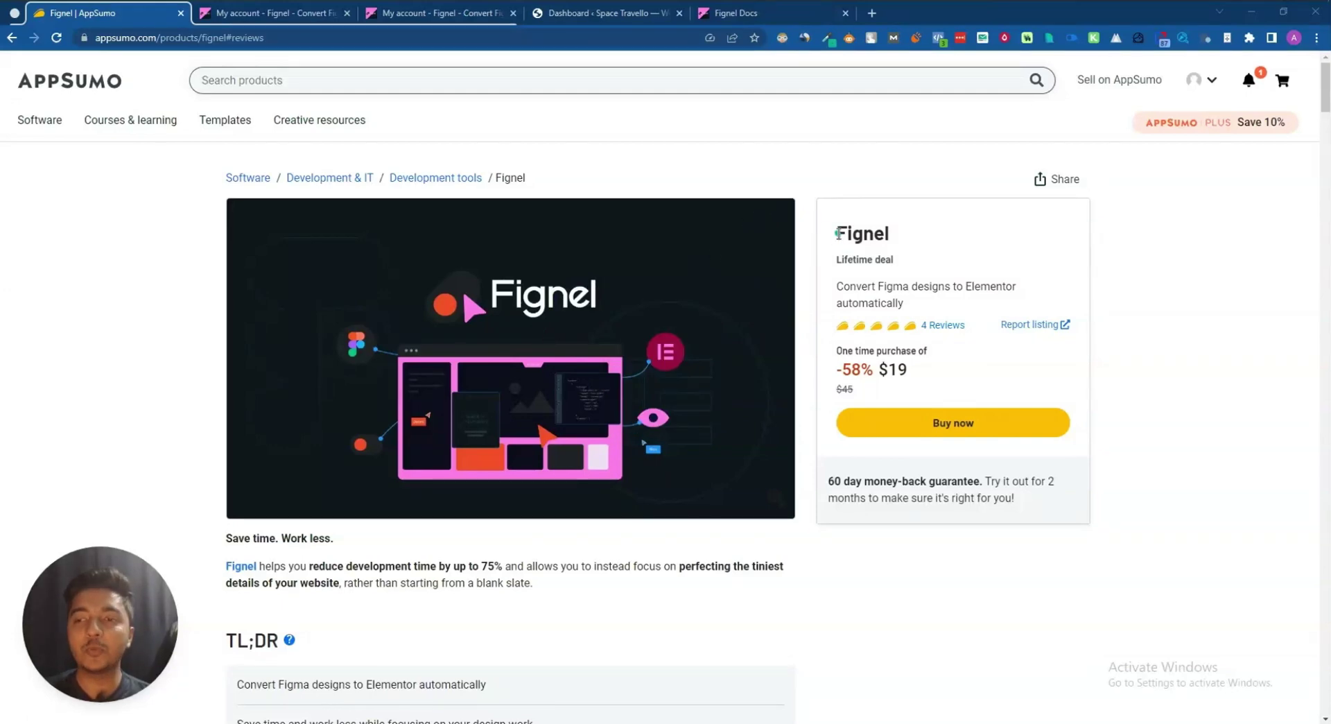
Review the Fignel product page, including its Plans & features and reviews sections.
left_click_drag(832, 233, 908, 238)
left_click(910, 238)
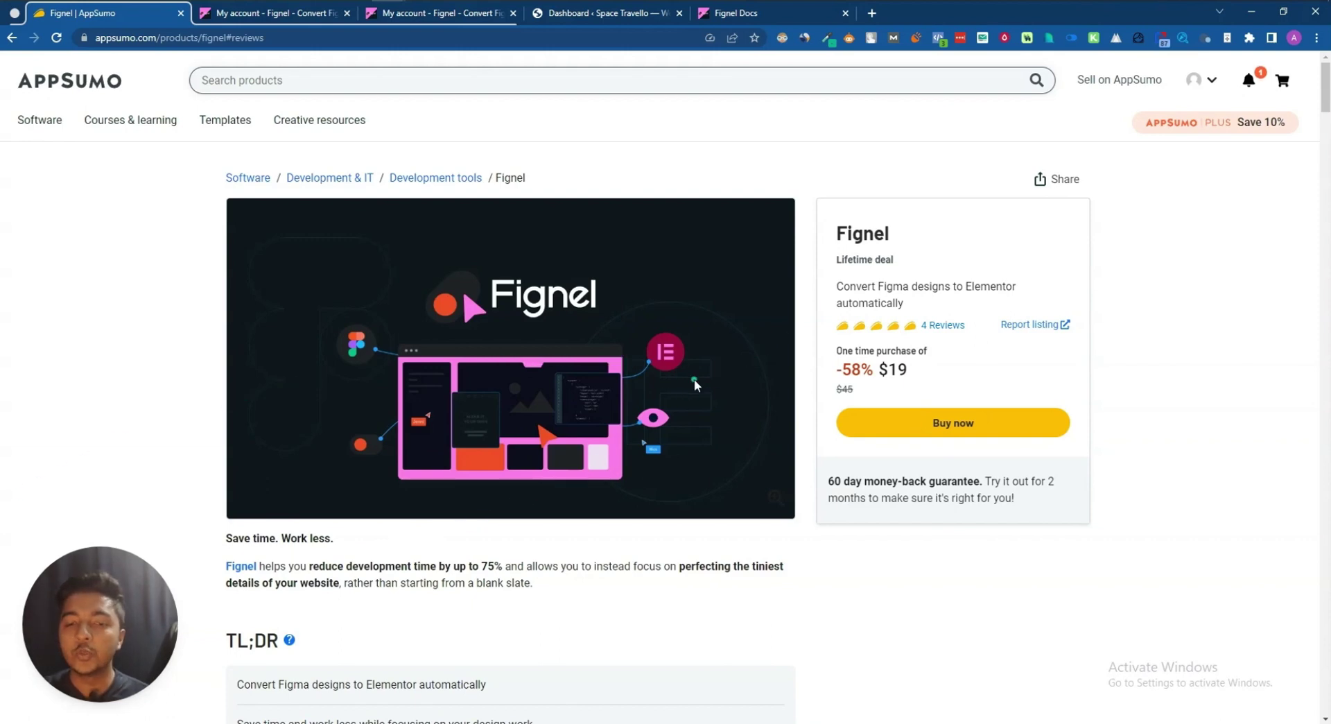
scroll(693, 379, "down", 5)
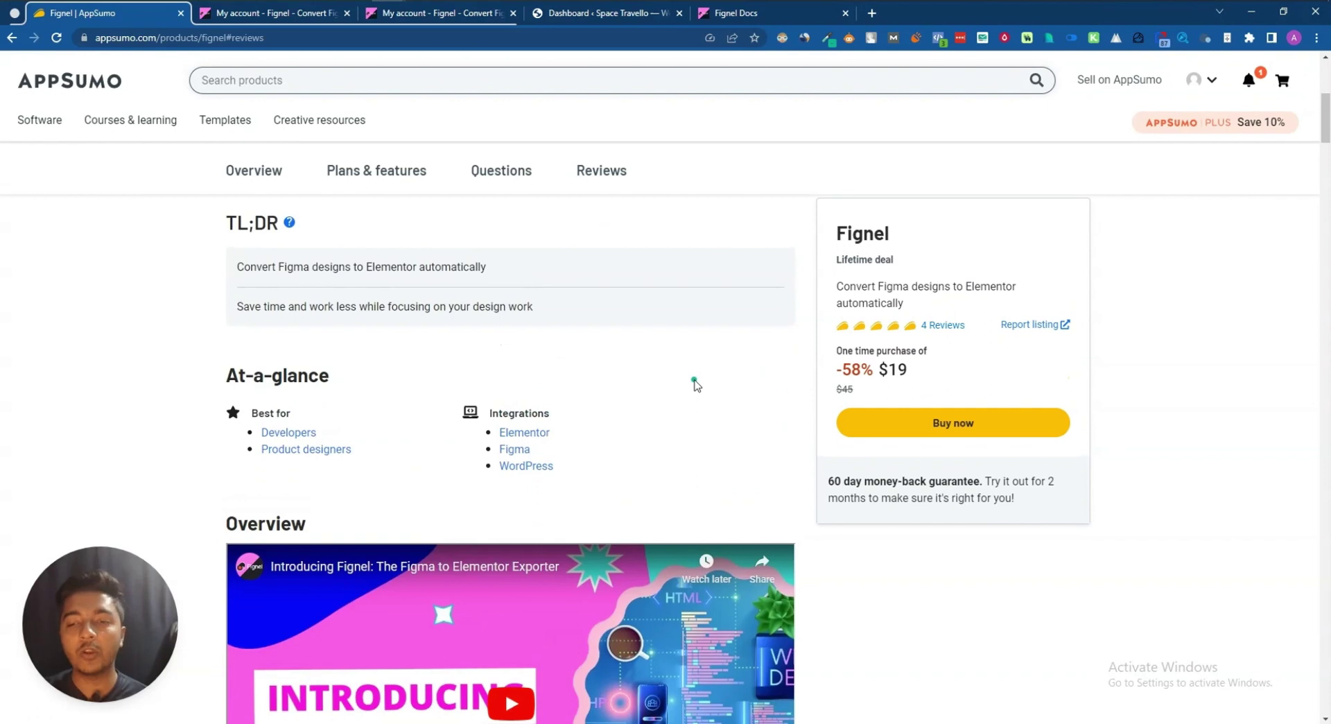
scroll(694, 379, "down", 15)
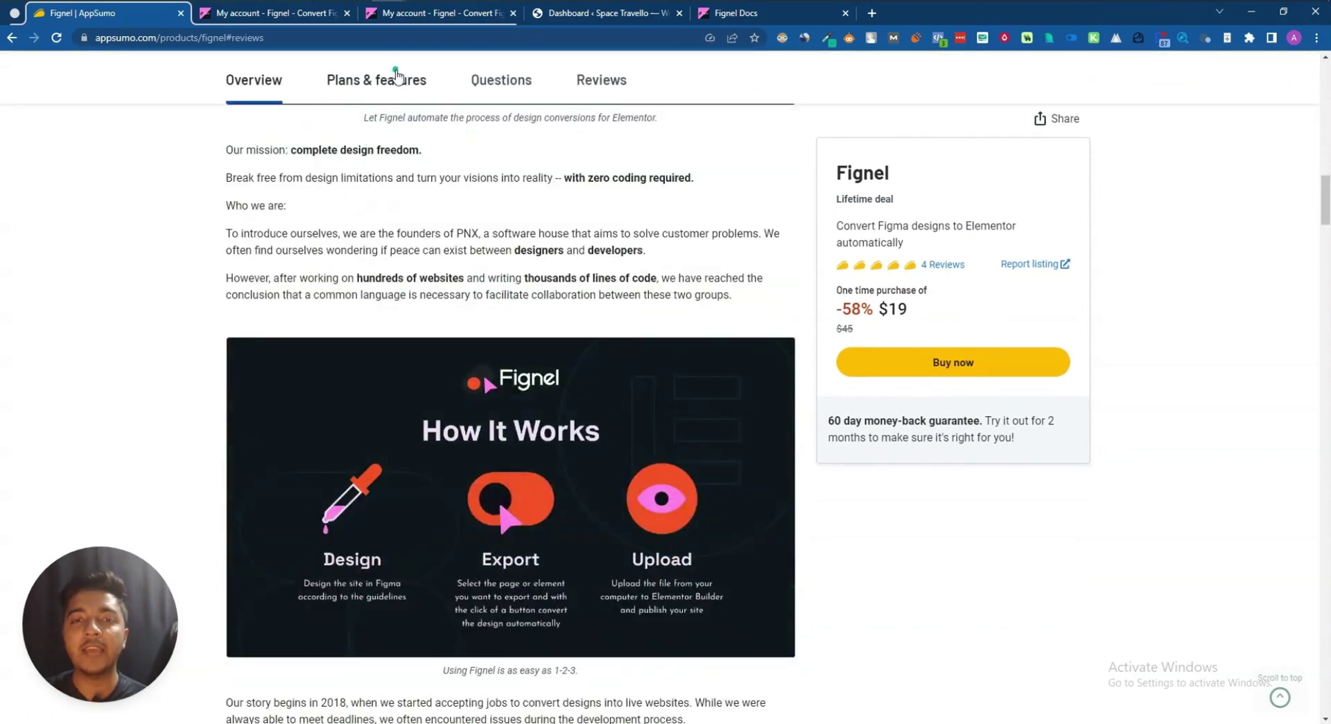
left_click(397, 76)
scroll(372, 223, "down", 5)
scroll(356, 244, "up", 2)
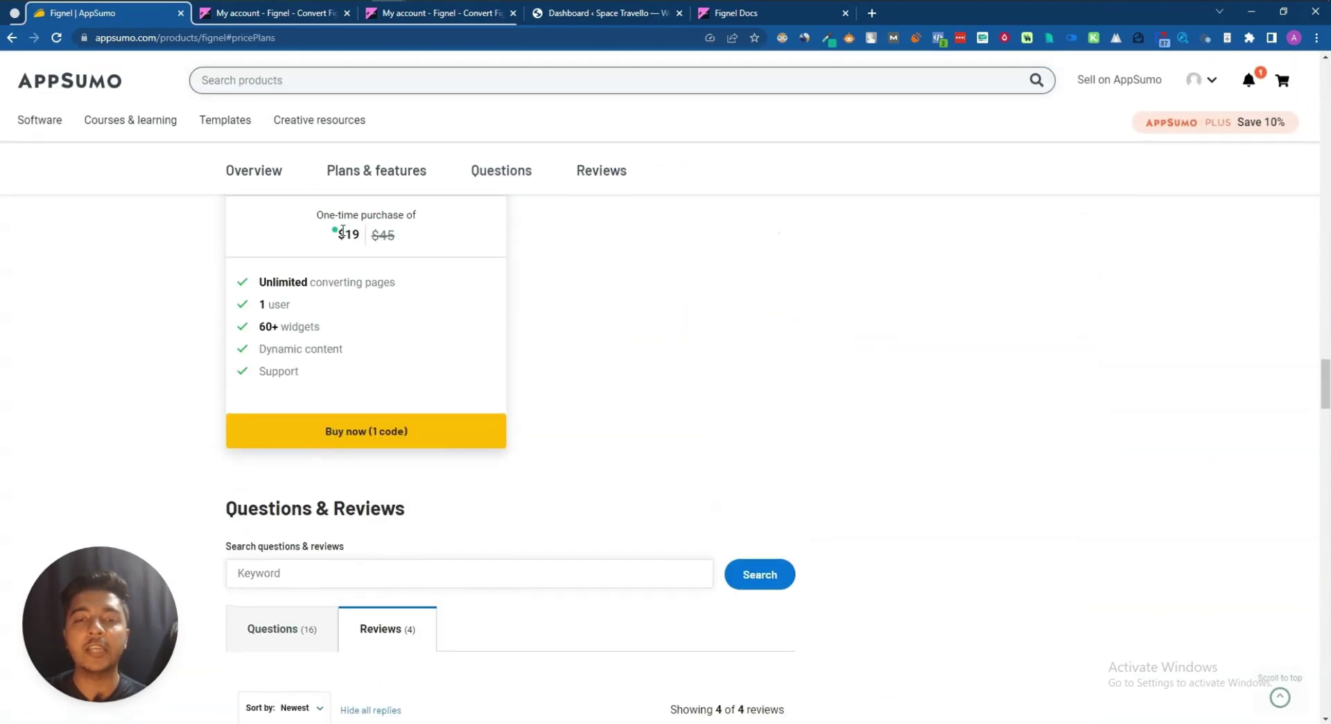
left_click_drag(342, 232, 451, 273)
scroll(451, 273, "up", 7)
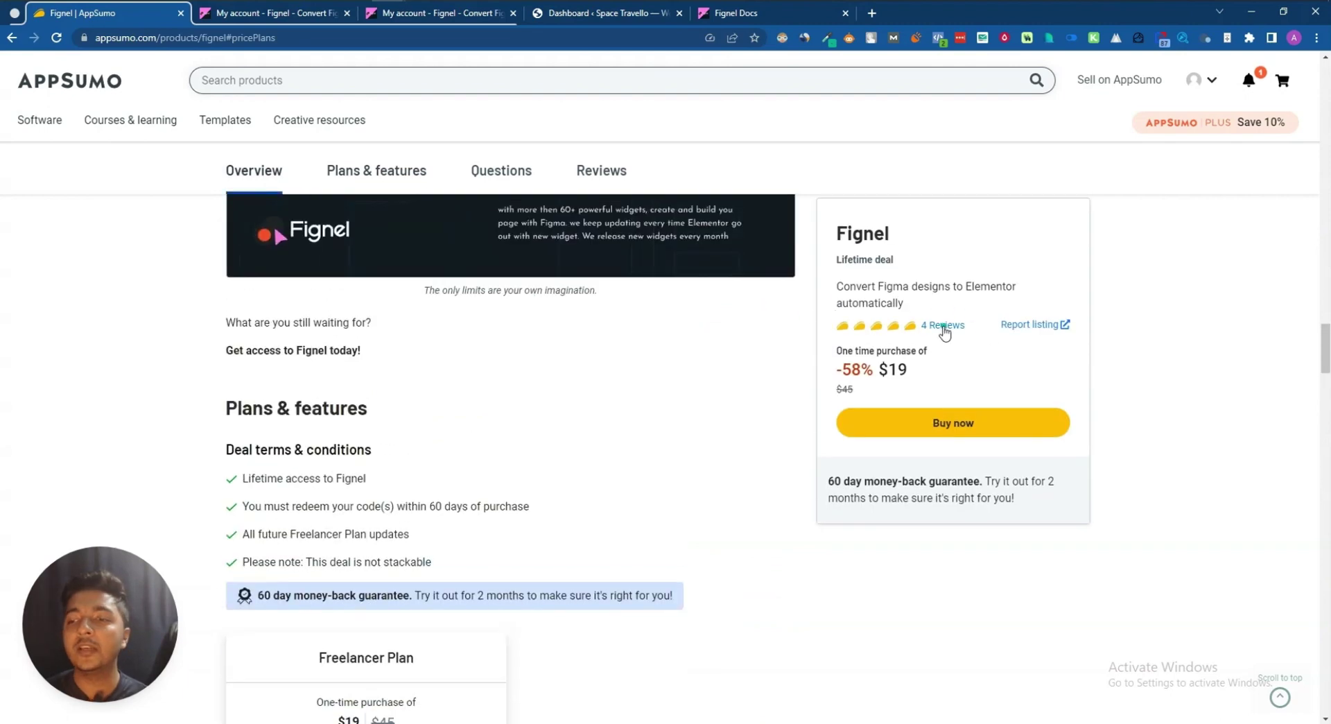
left_click(944, 326)
scroll(847, 353, "down", 5)
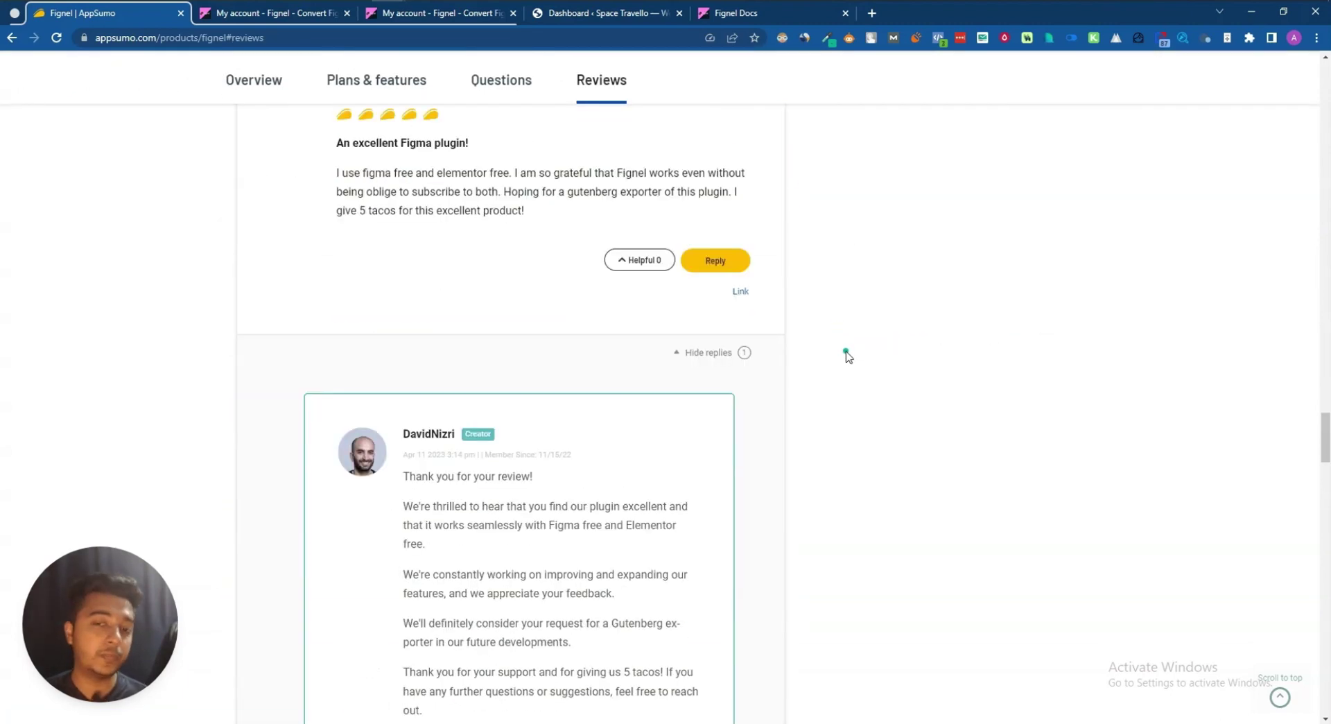
scroll(847, 355, "down", 15)
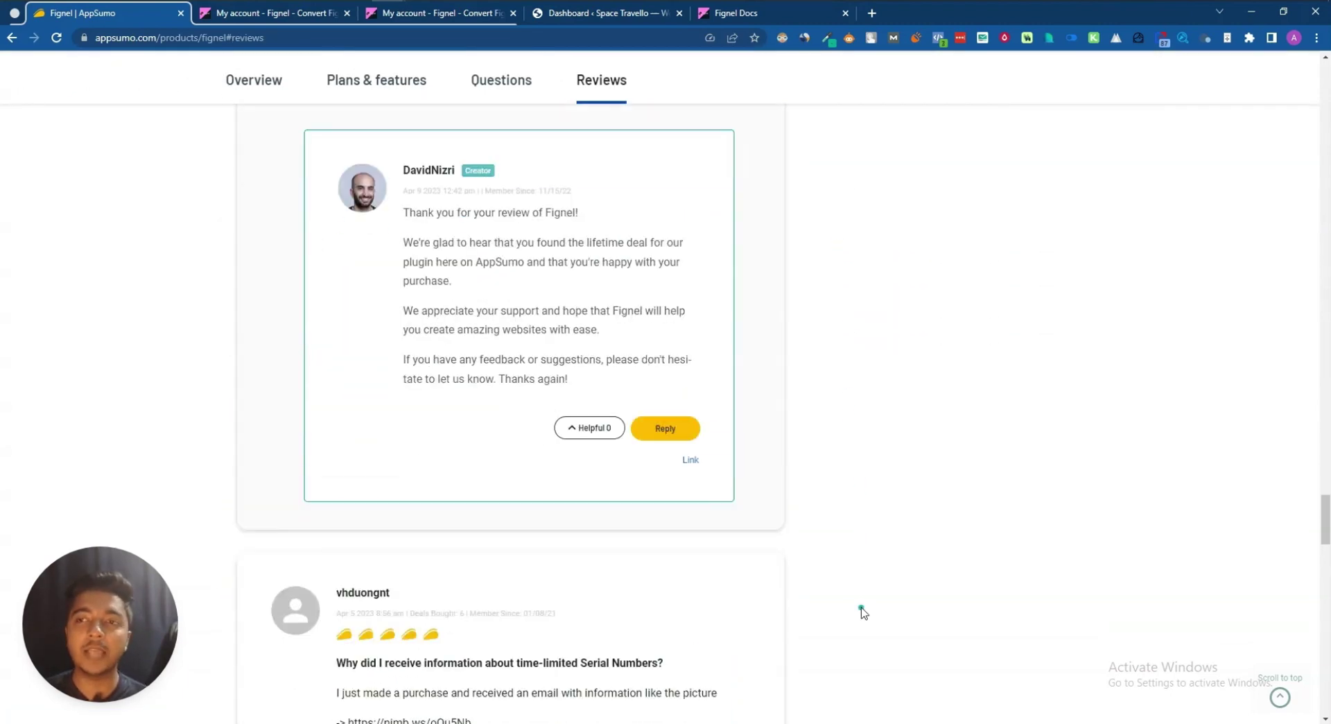
scroll(856, 582, "up", 20)
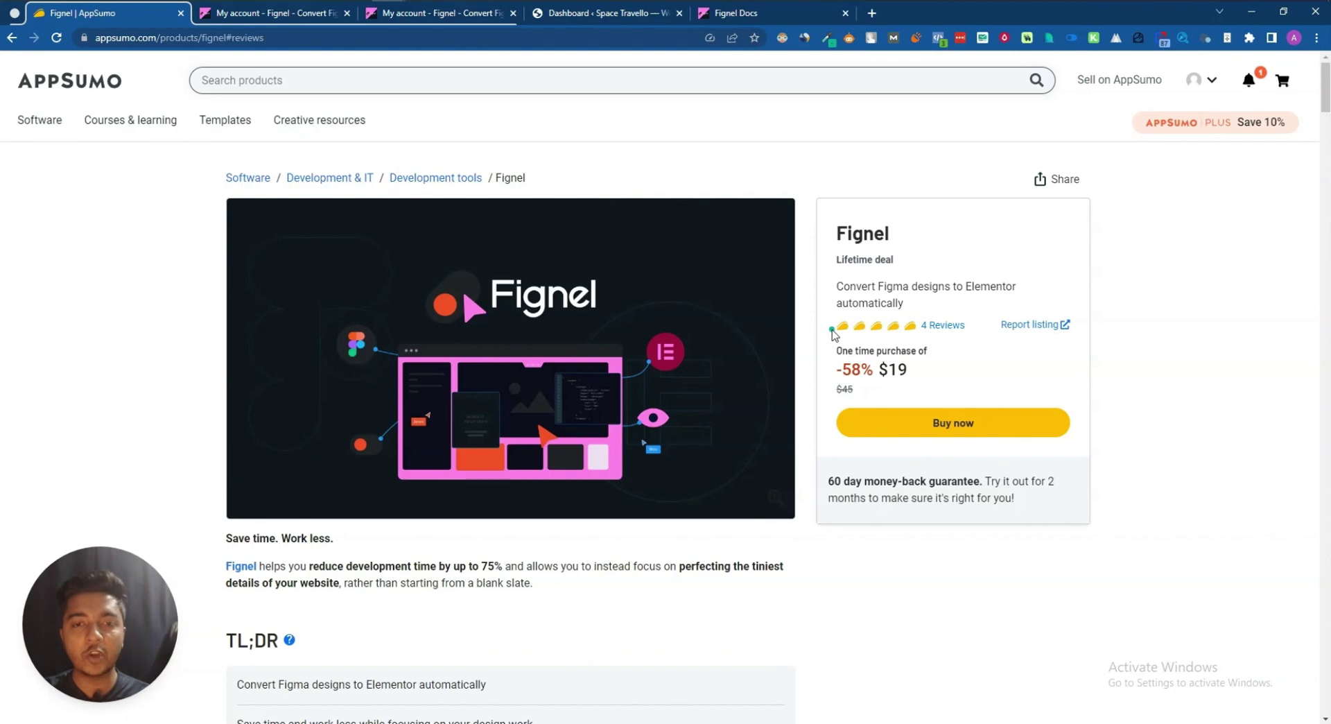
Open the completed $499.00 Lifetime order from My account and highlight its serial number.
left_click(275, 18)
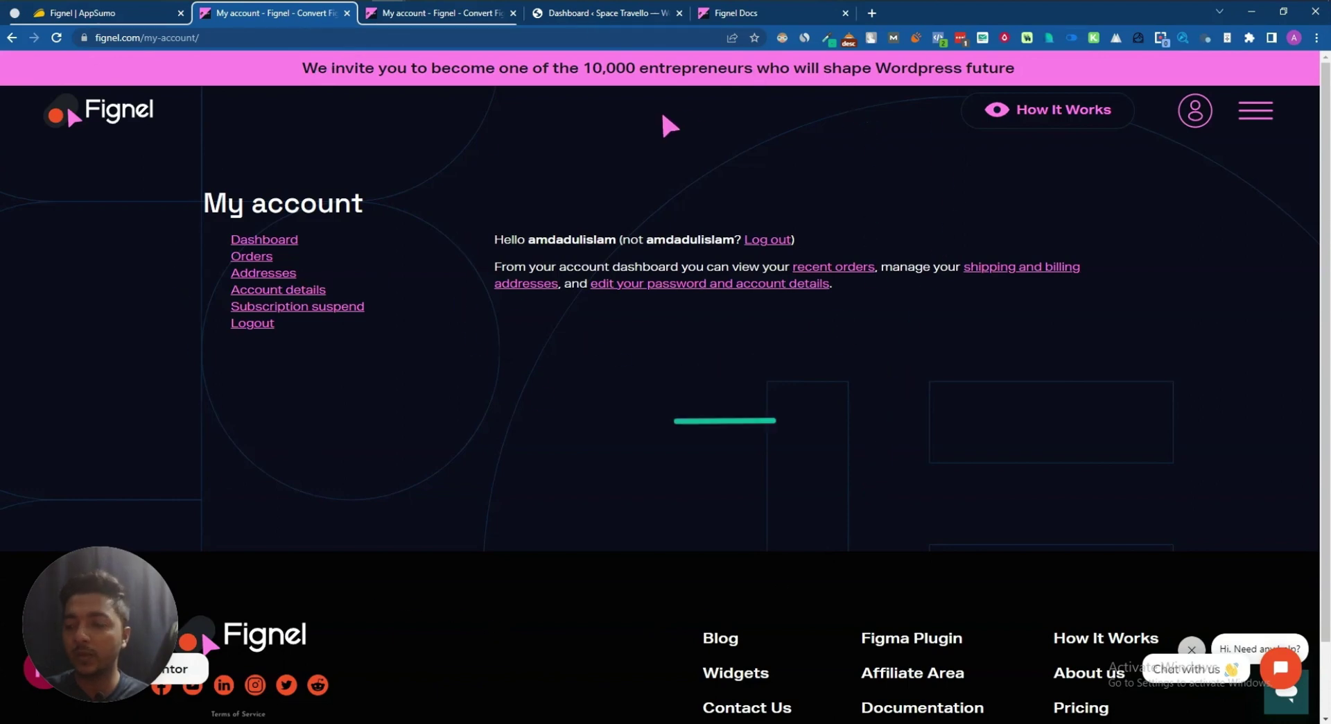
left_click(251, 257)
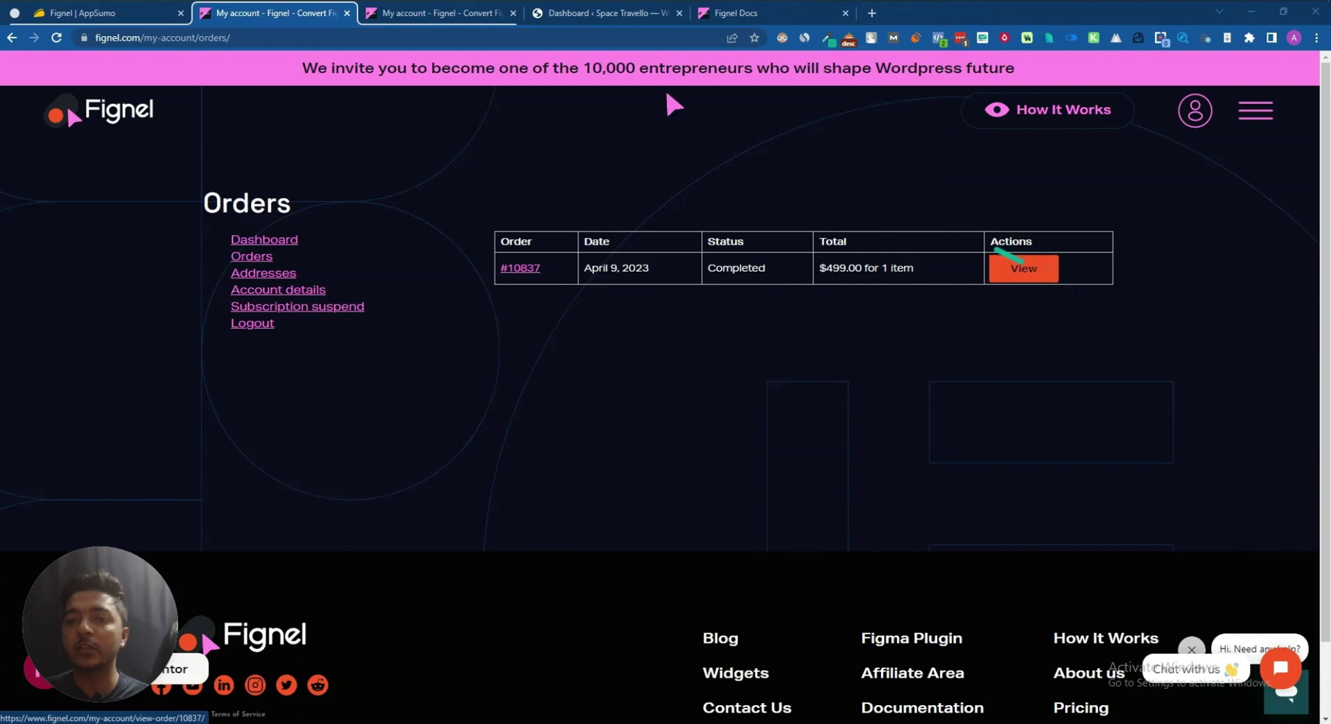
left_click(461, 15)
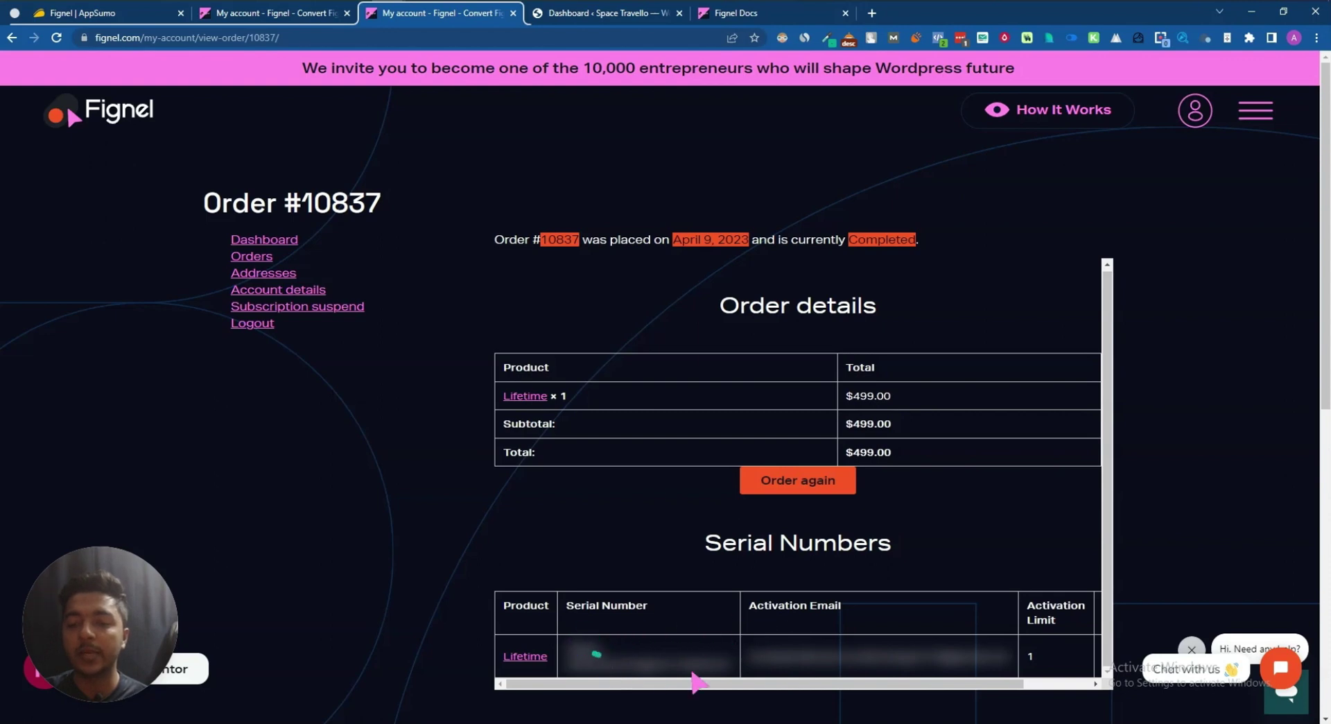
triple_click(824, 658)
left_click(933, 657)
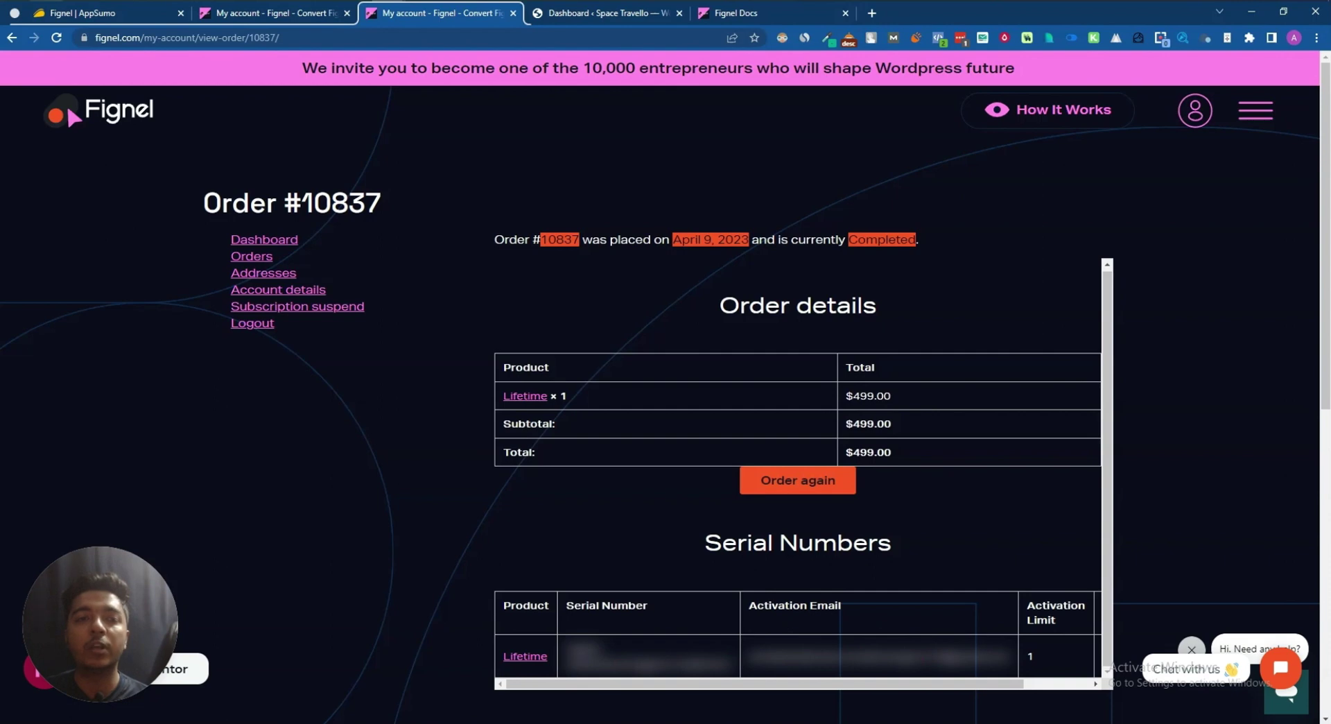
key("super+s")
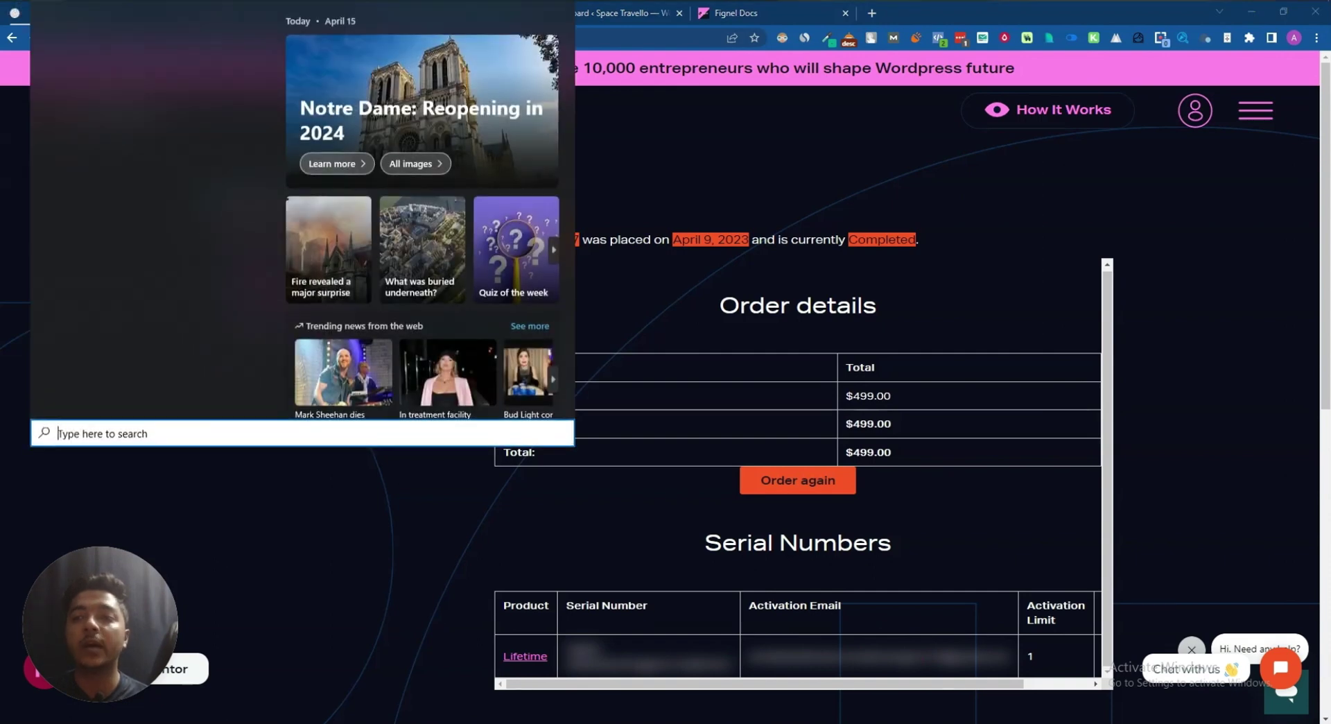
Launch the Figma desktop app and bring up its Recents file browser.
key("Escape")
key("alt+Tab")
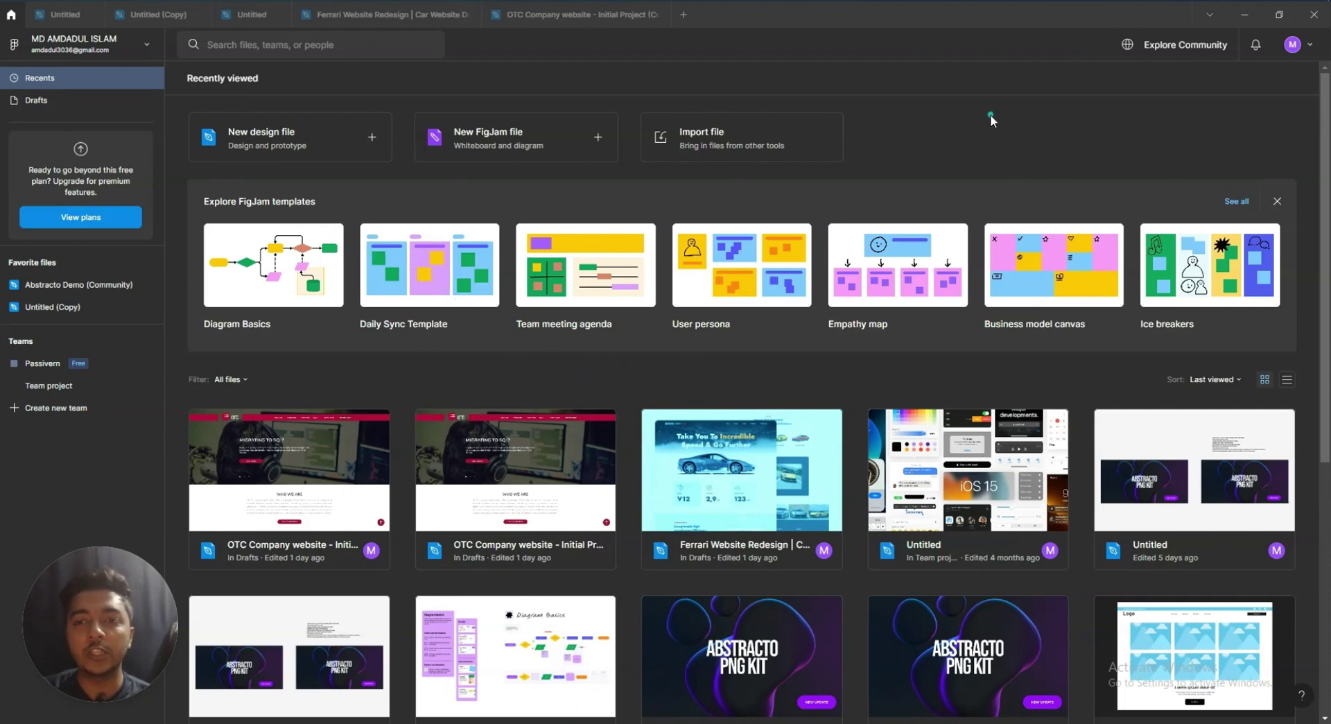
Search the Figma Community plugins for 'fignel' and open the Fignel plugin's page.
left_click(1292, 47)
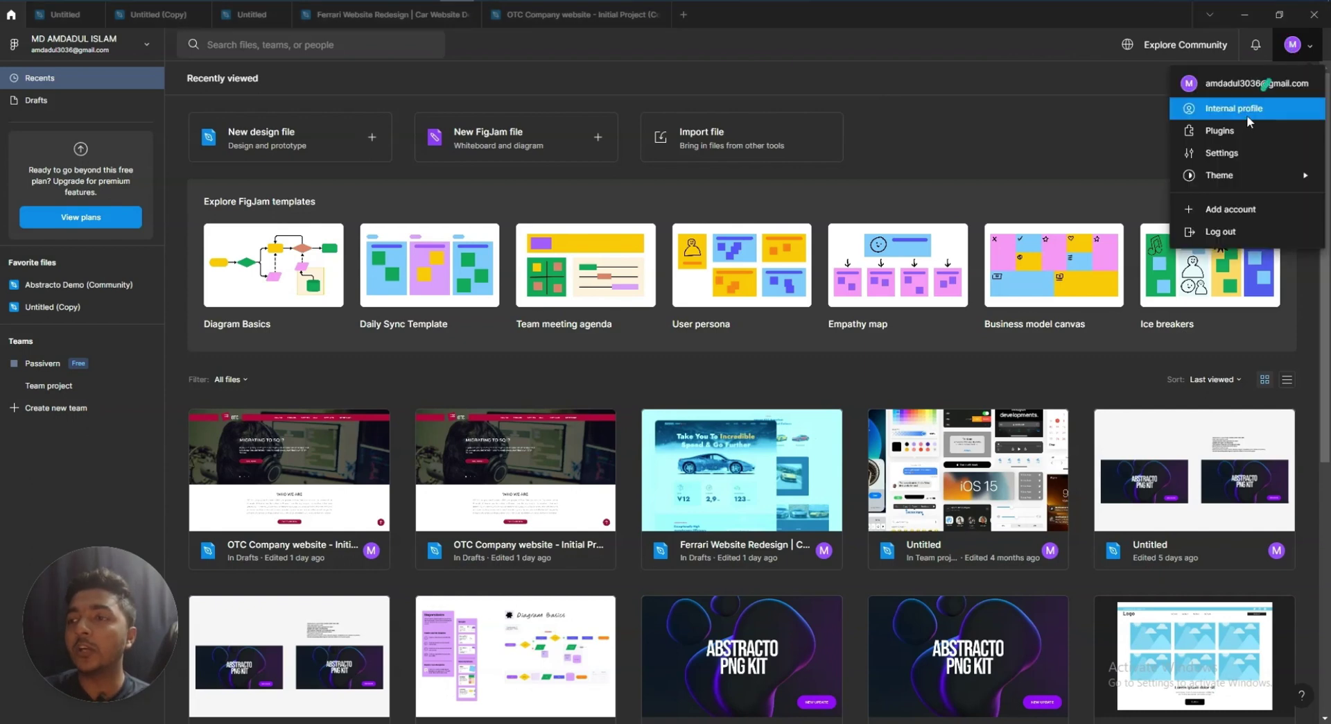
left_click(1215, 132)
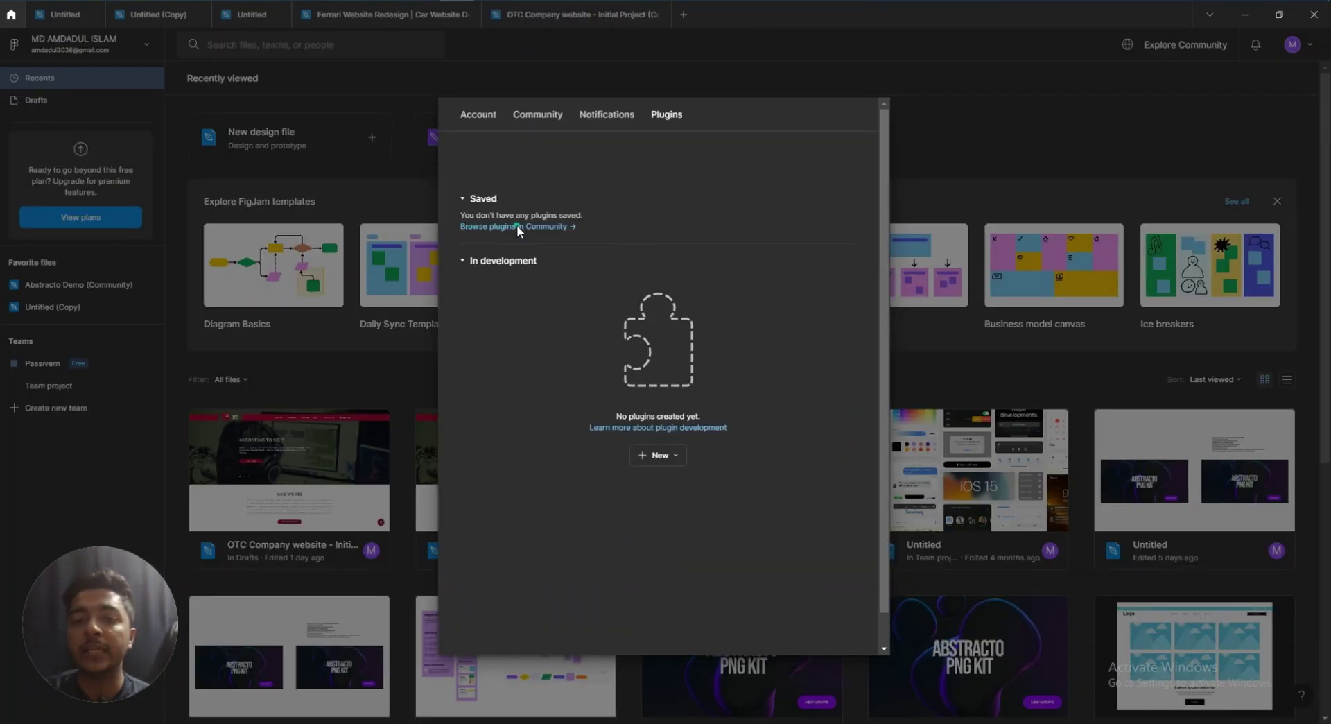
left_click(489, 228)
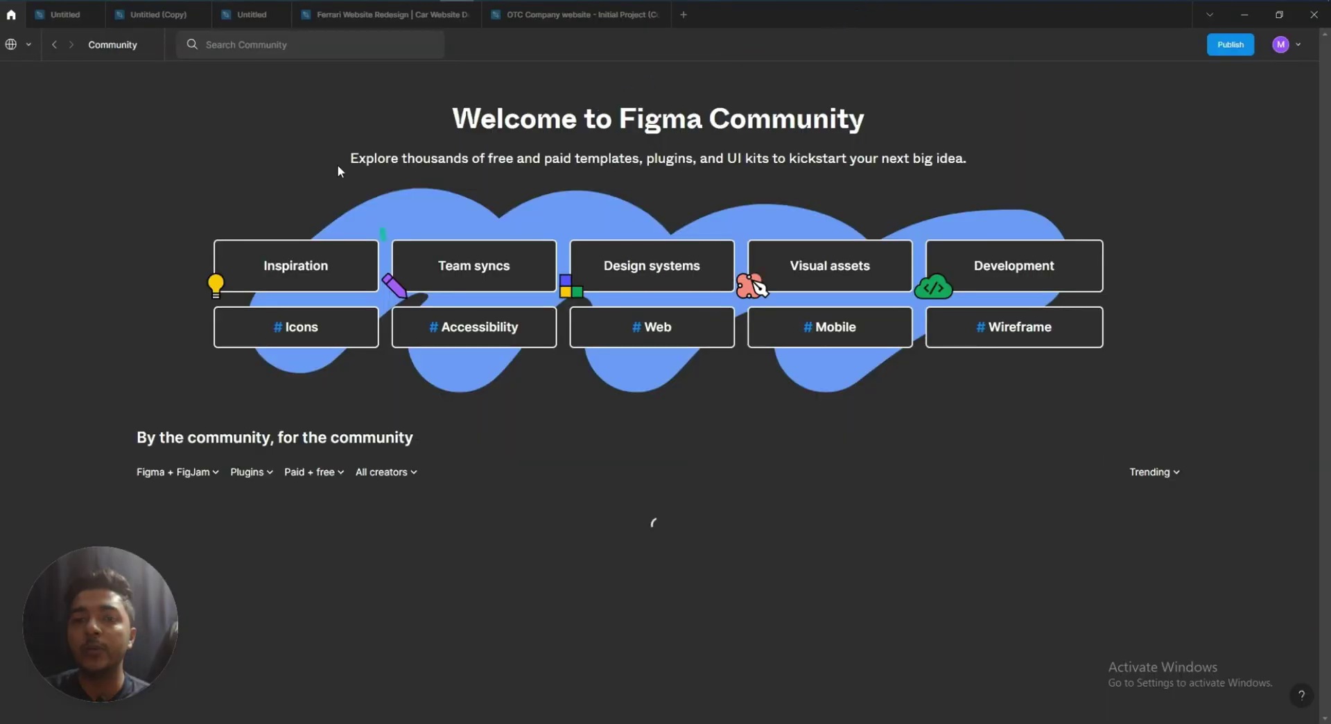
left_click(293, 46)
type("f")
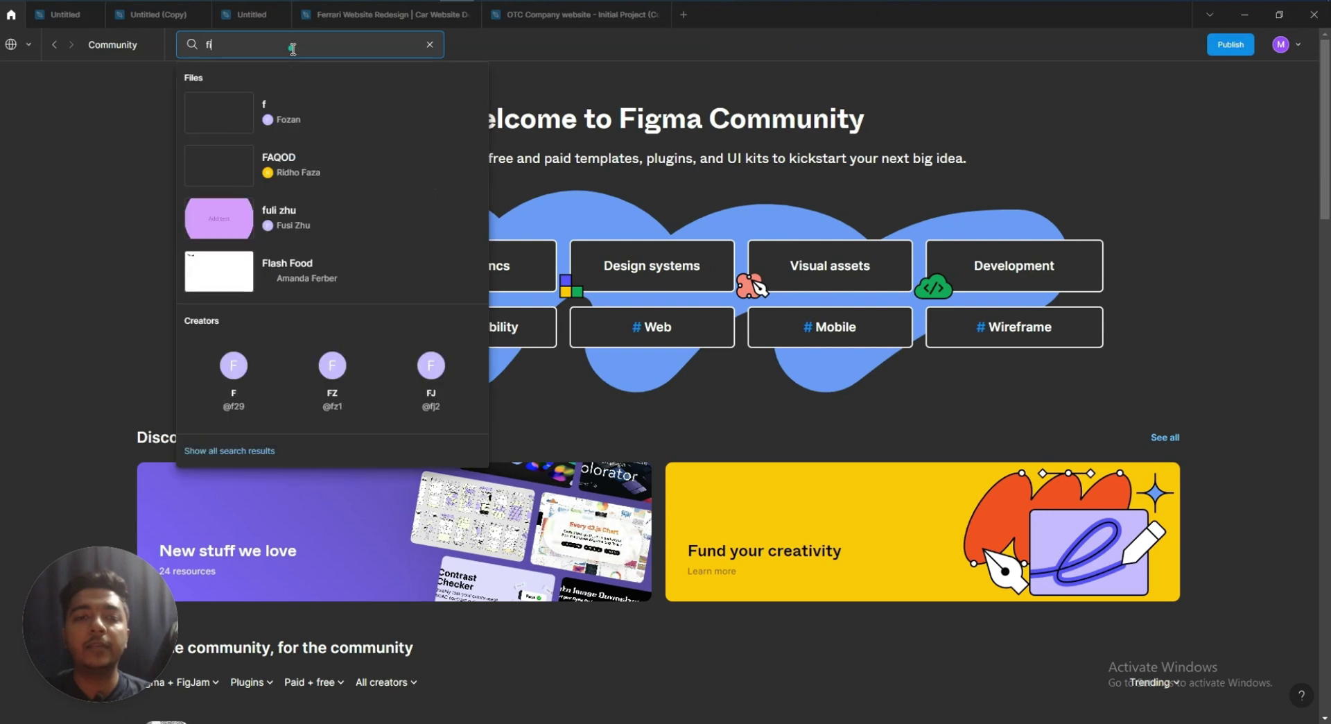
type("ignel")
key("Return")
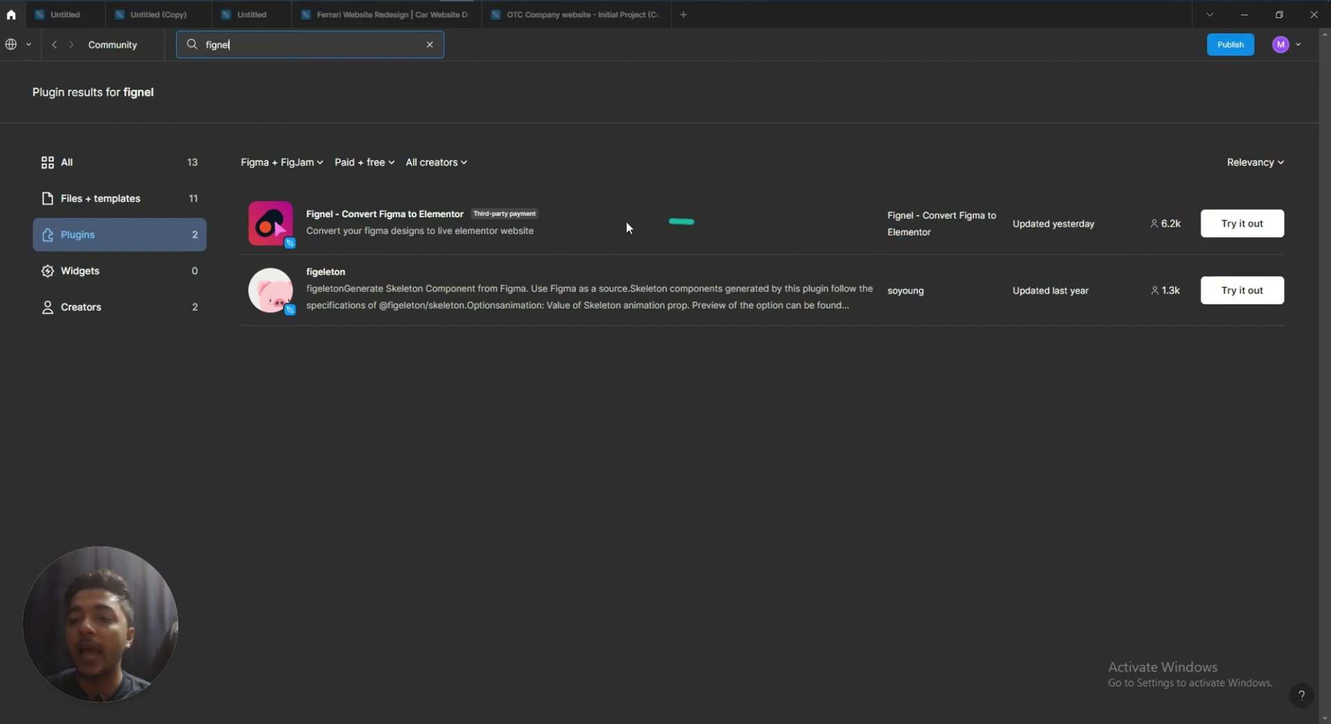
left_click(447, 215)
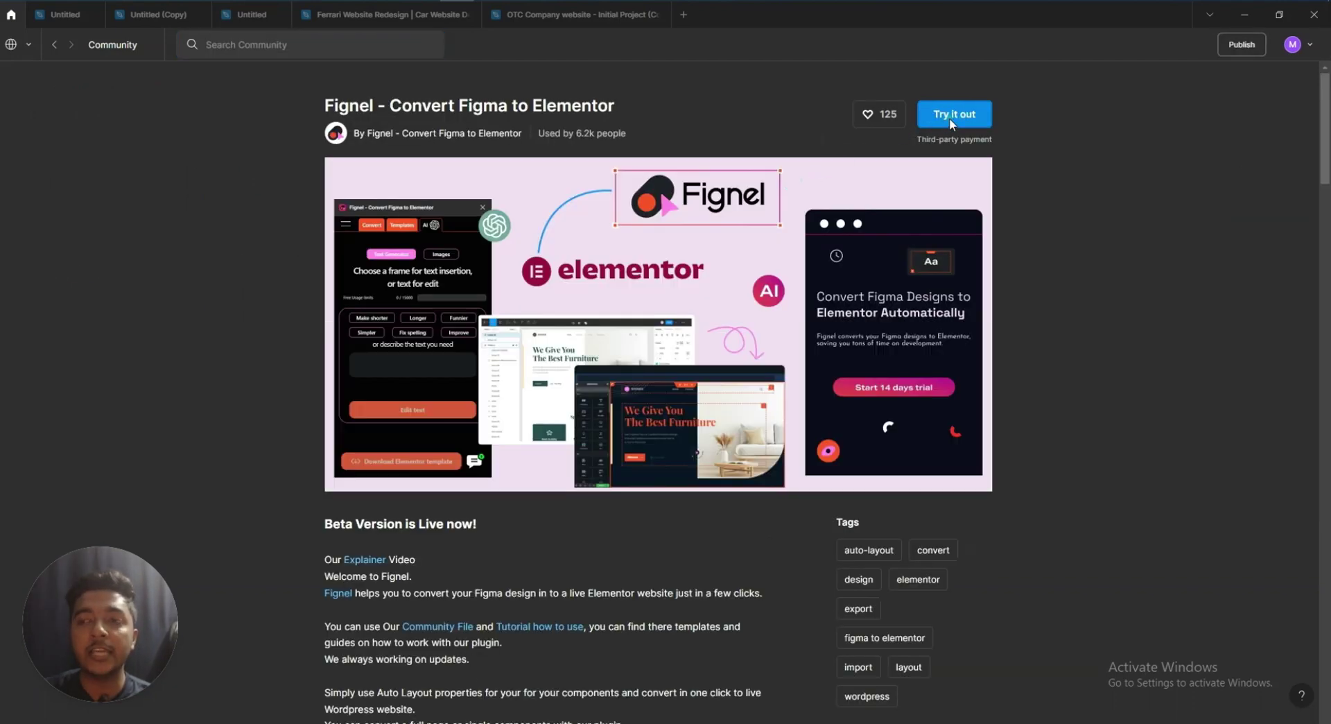
Return to Figma and switch back to the personal file browser.
left_click(1244, 14)
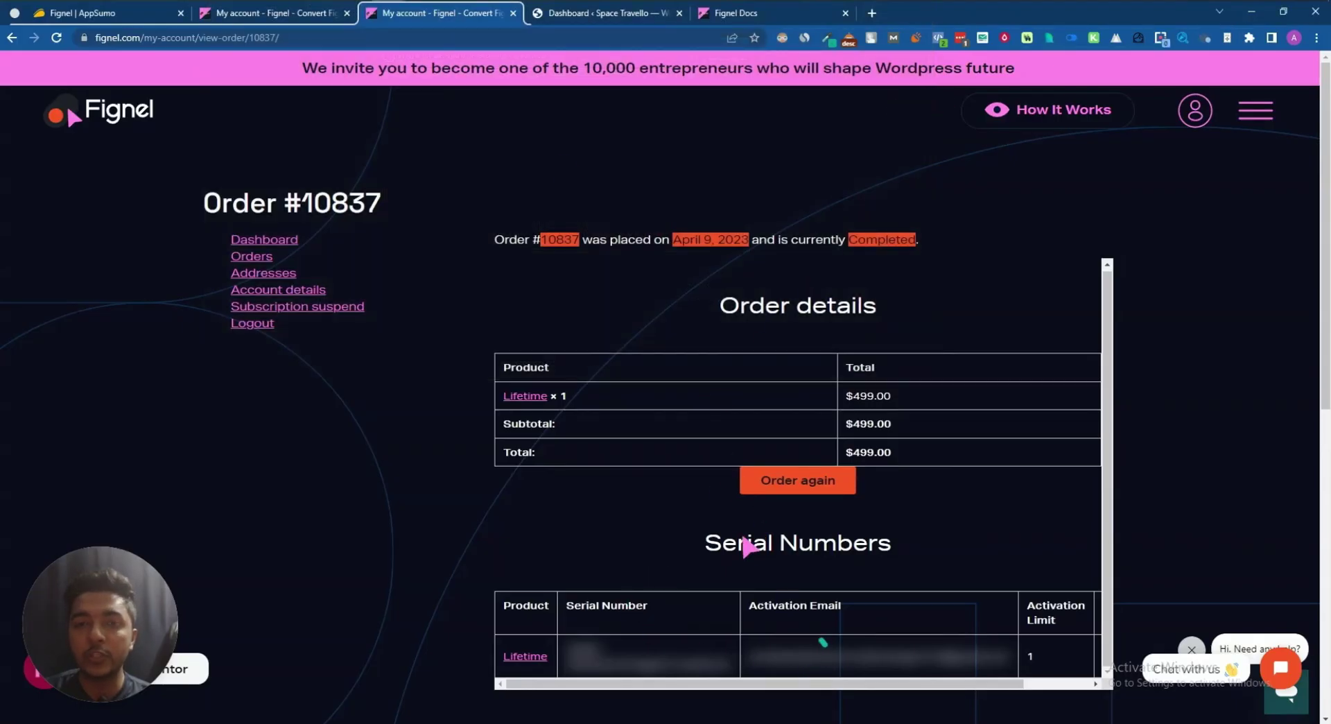
key("alt+Tab")
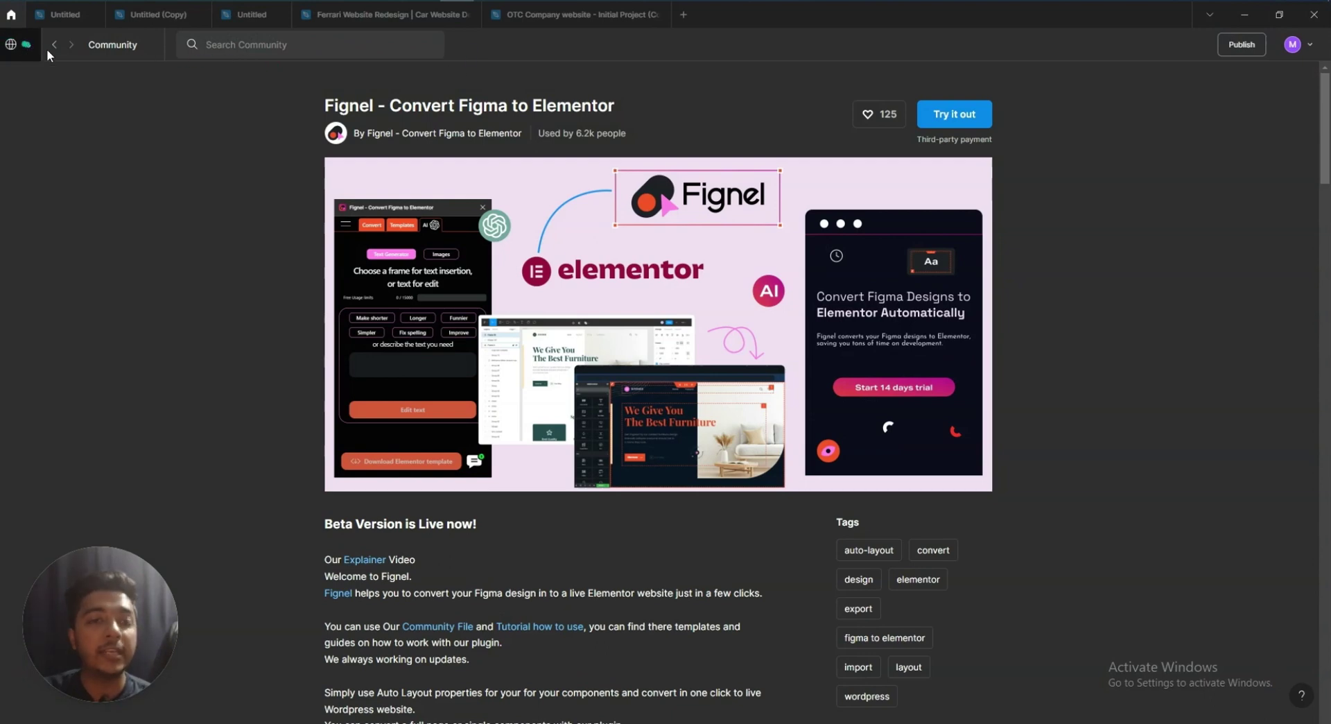
left_click(15, 44)
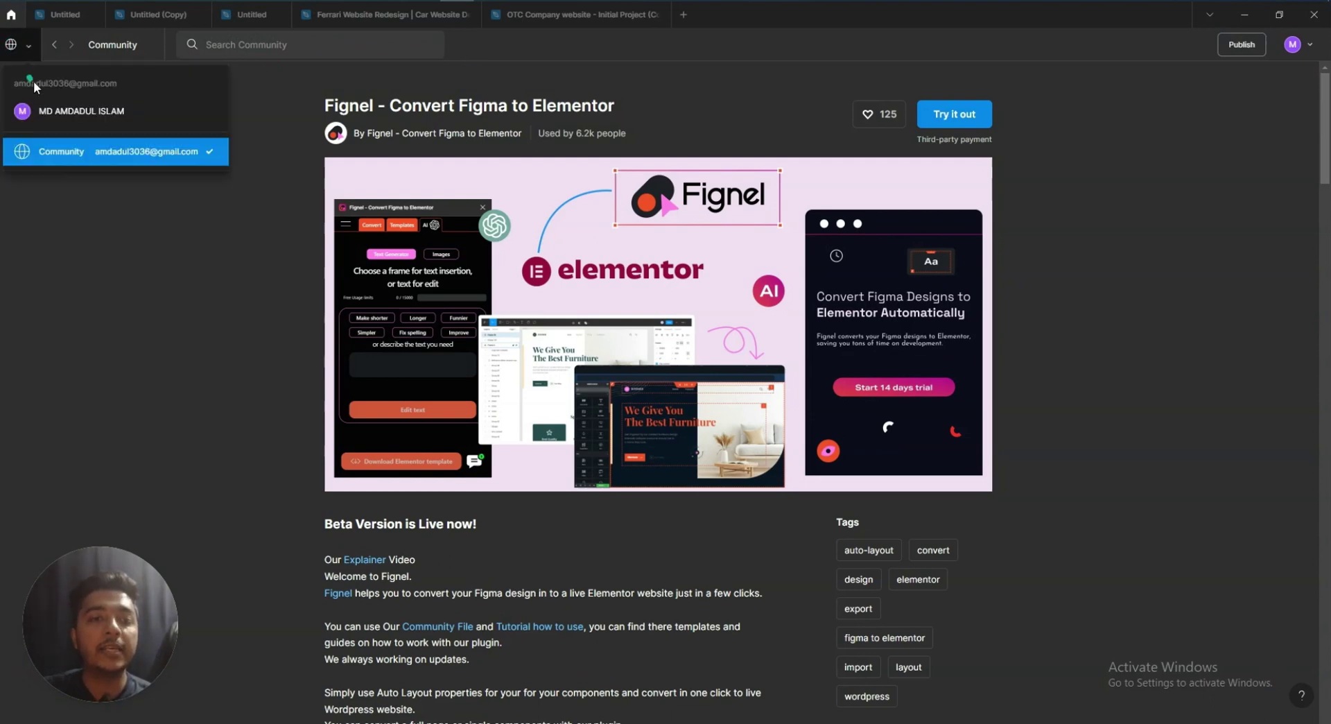
left_click(59, 122)
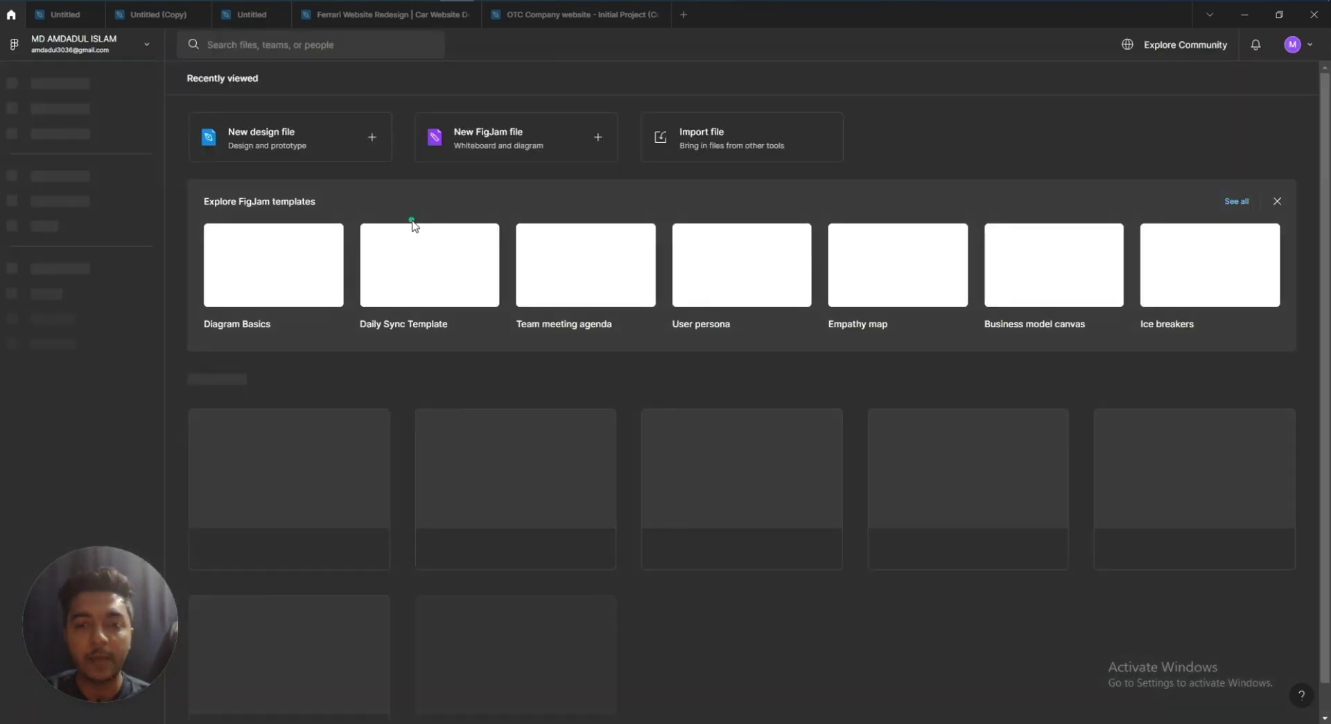
Open the Untitled - Page 1 design file.
scroll(841, 582, "down", 2)
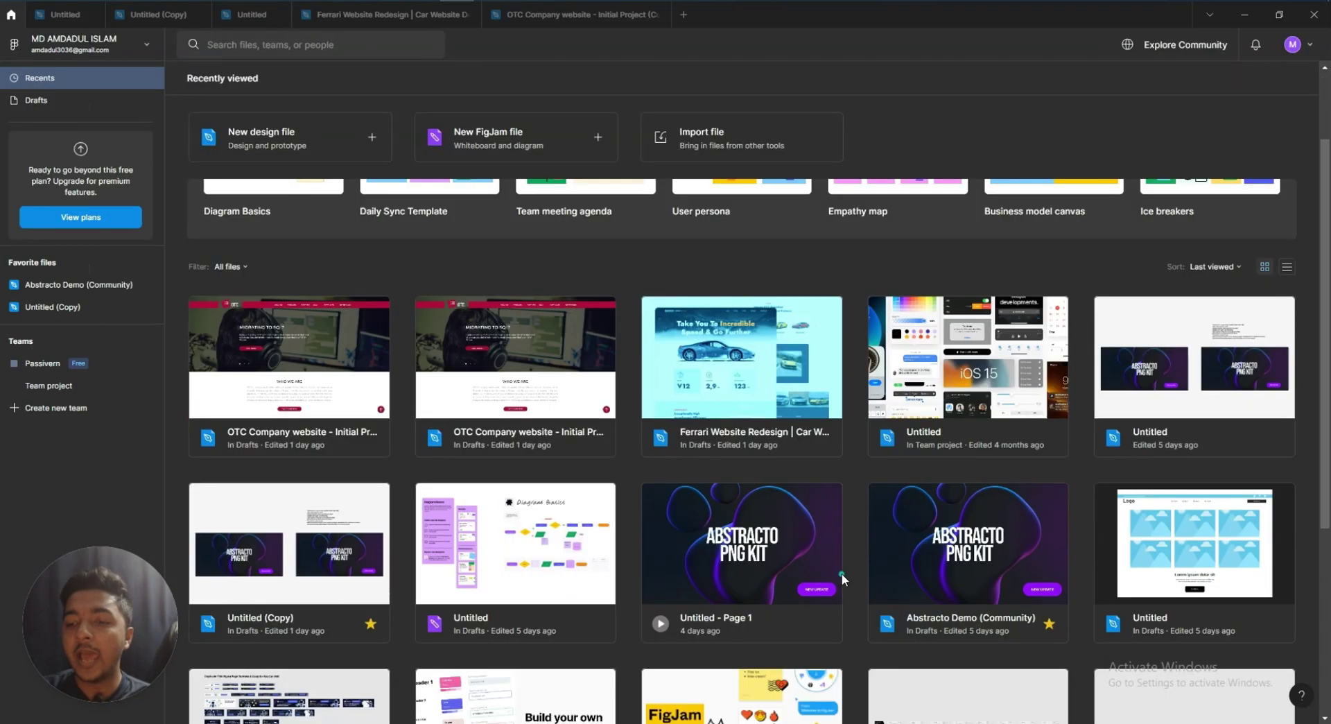
left_click(719, 533)
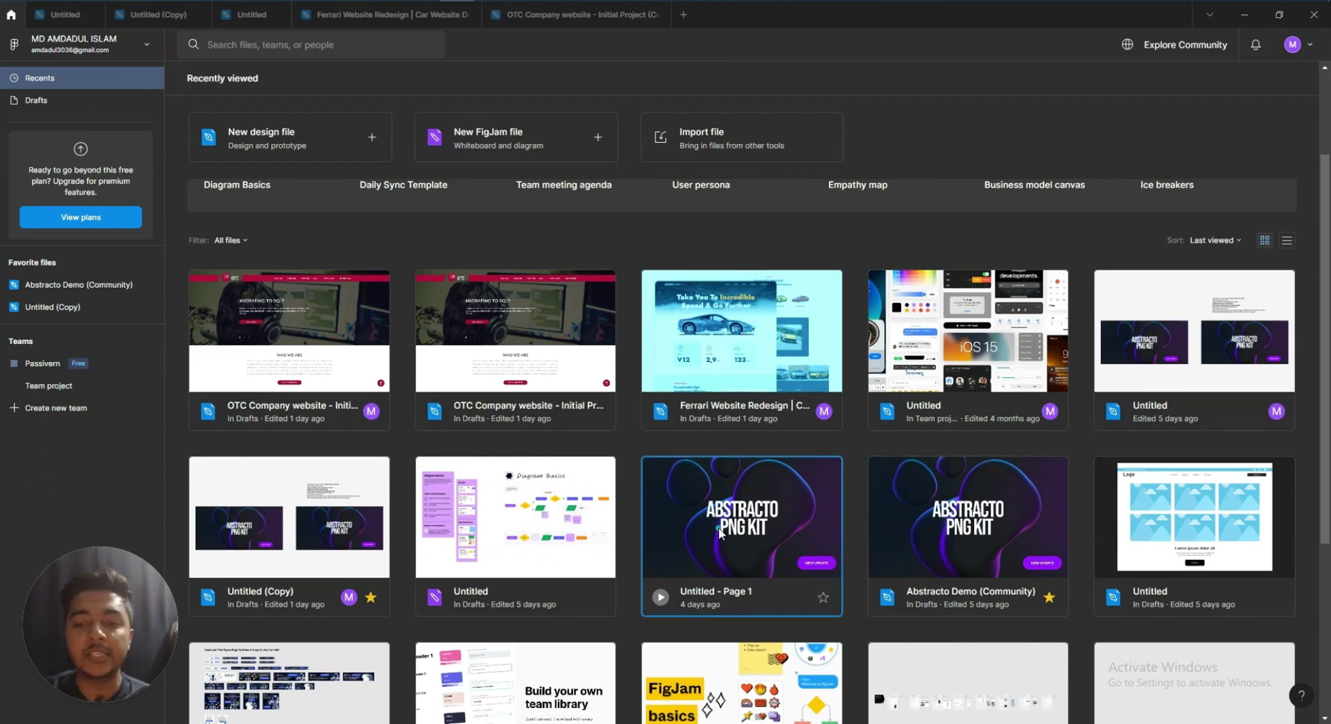
double_click(720, 532)
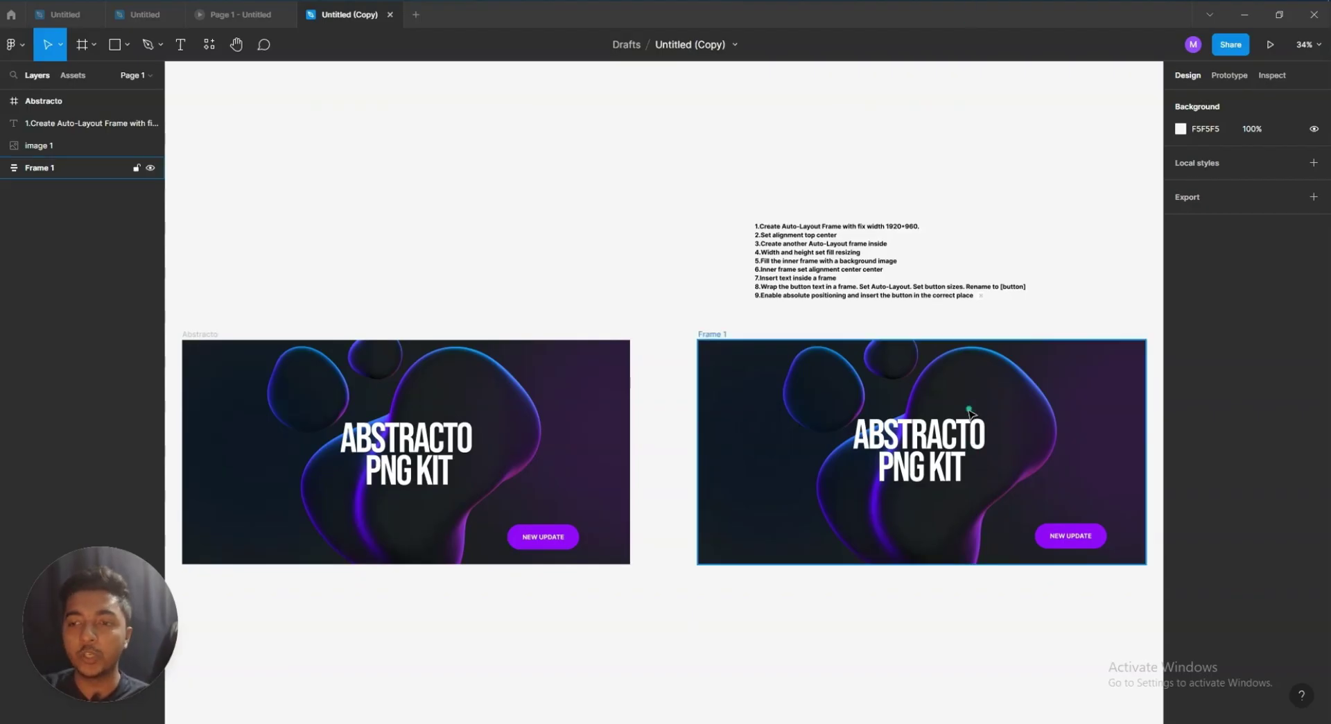
Select Frame 1 in the Layers panel and show the Plugins menu listing Fignel.
left_click(19, 171)
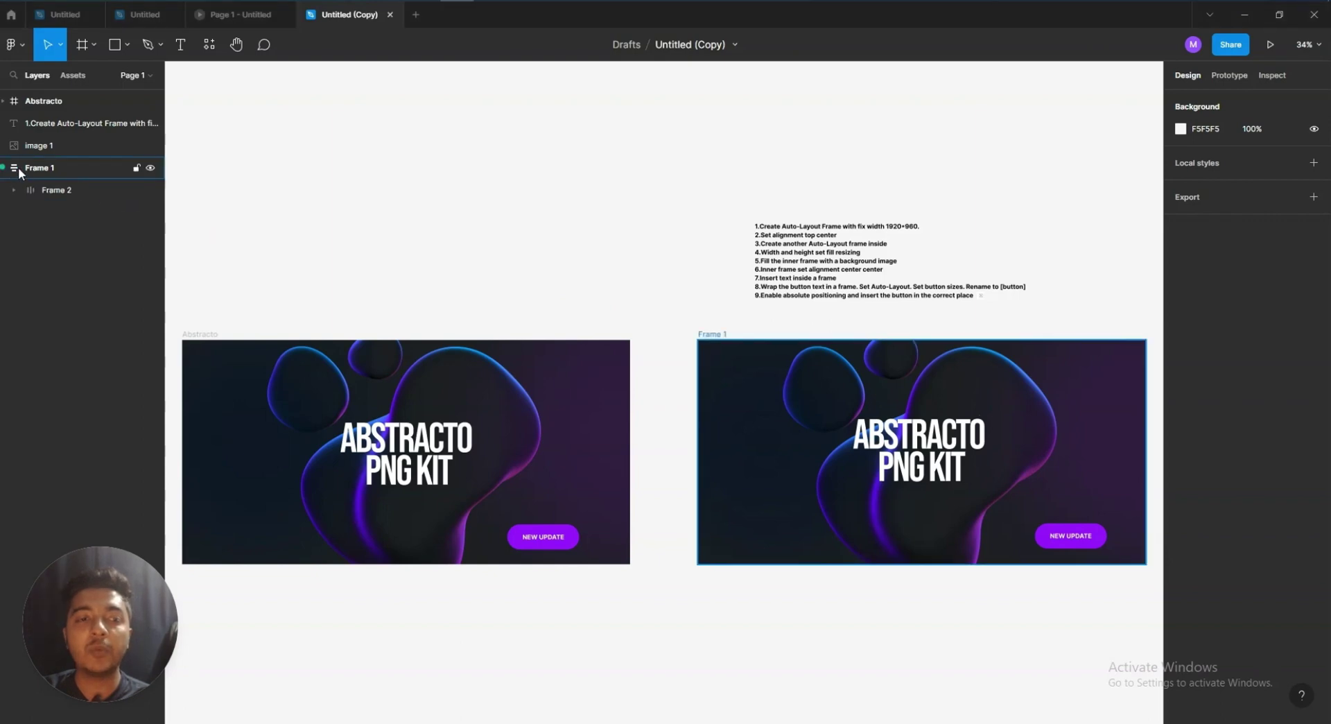
left_click(23, 170)
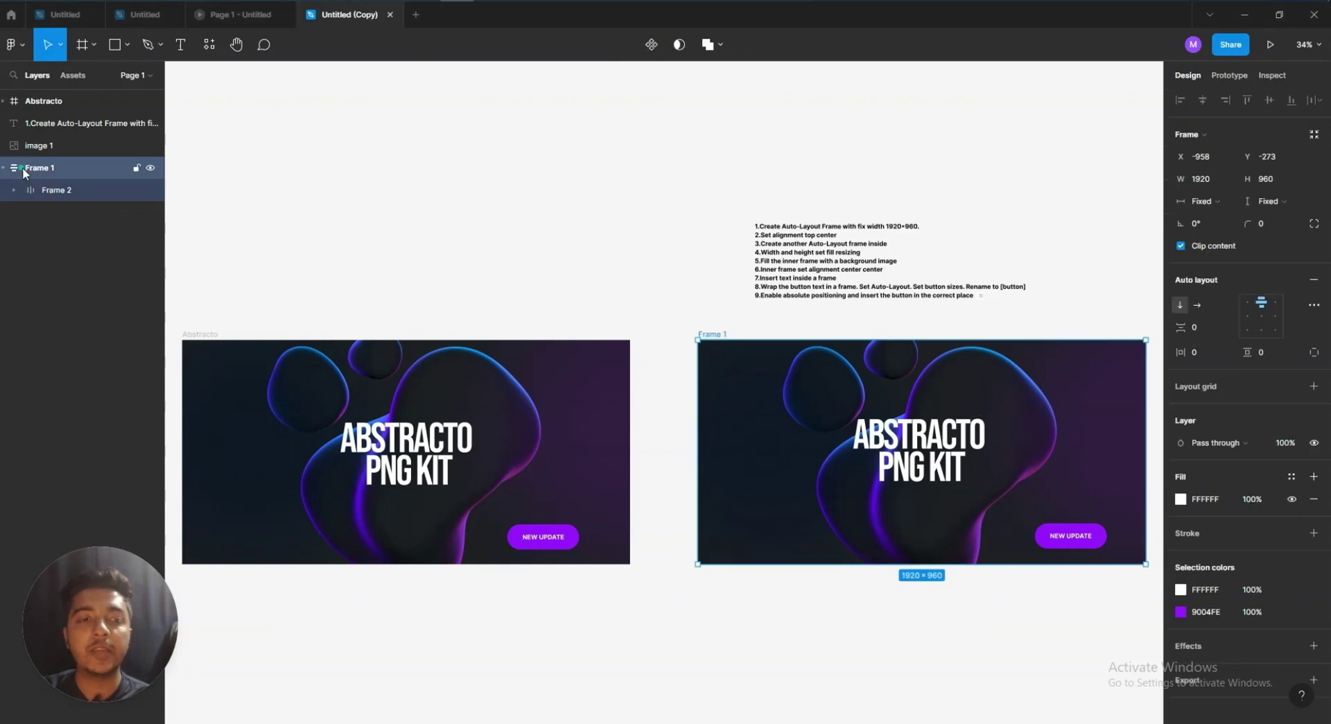
left_click(16, 46)
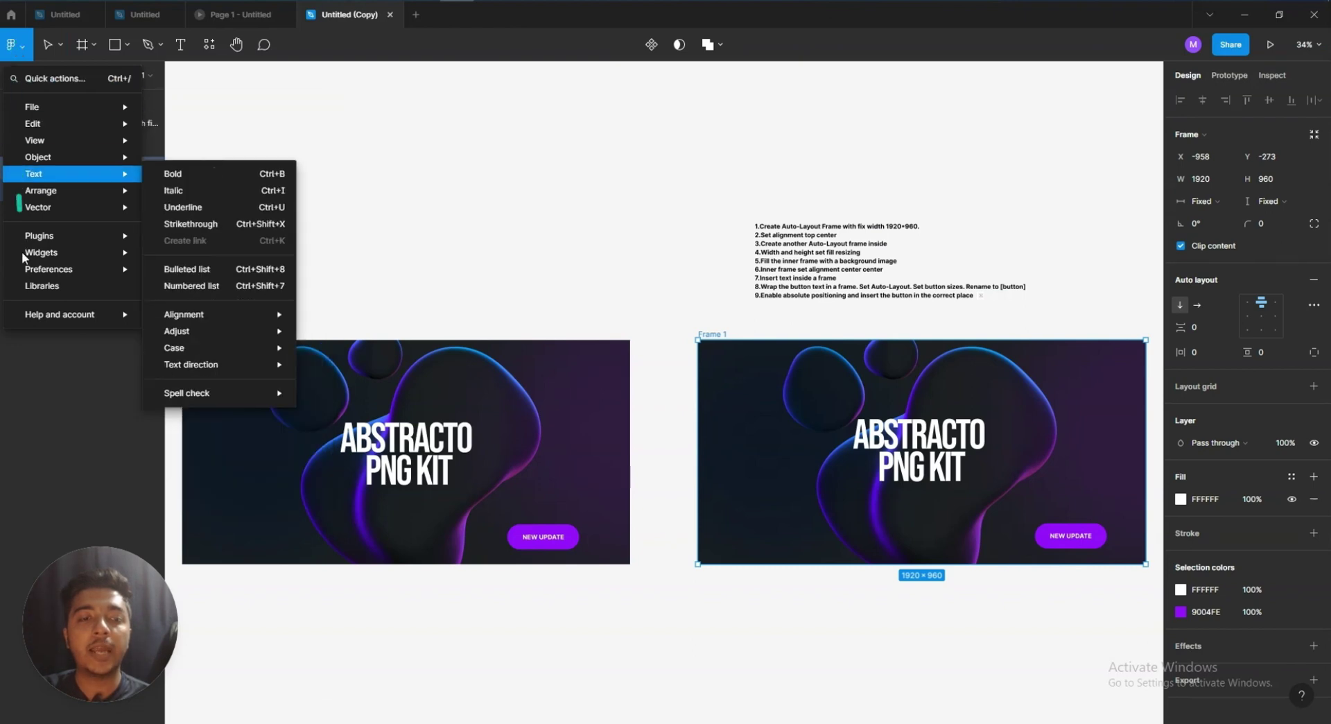
mouse_move(43, 240)
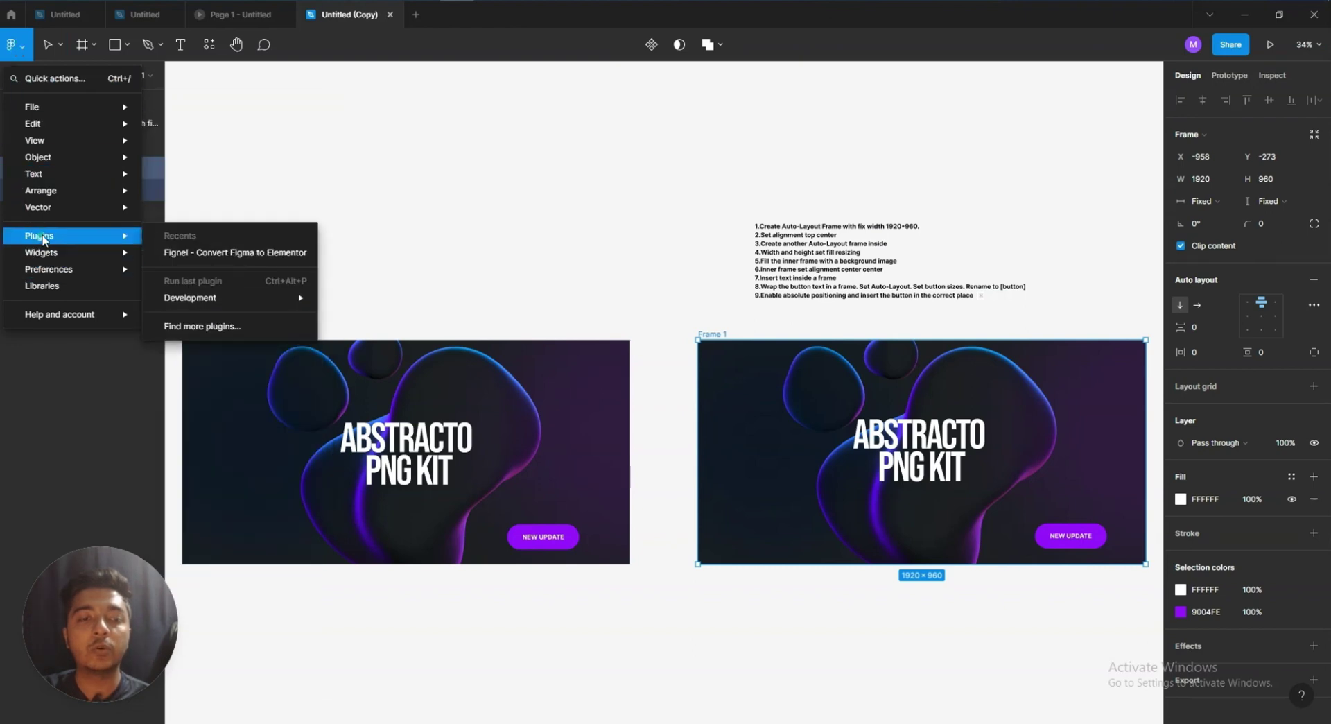
Run Fignel on Frame 1 and download it as an Elementor template.
left_click(198, 256)
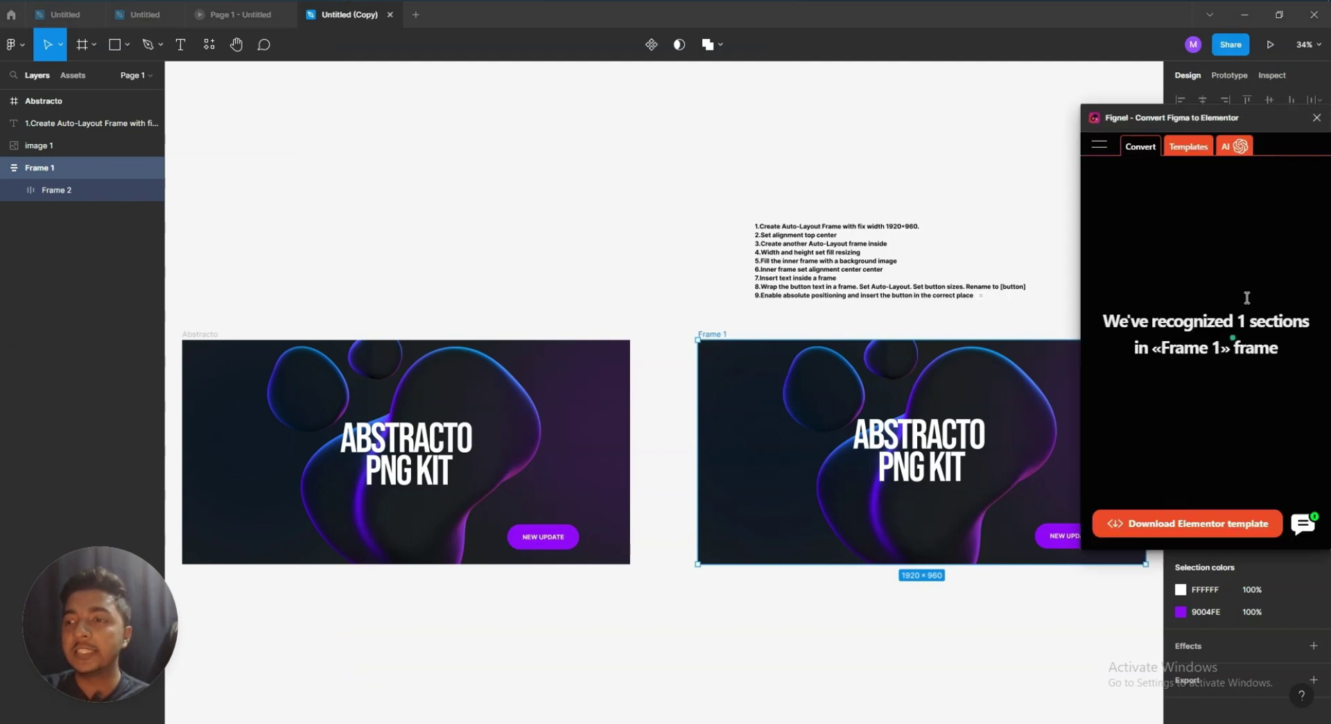
left_click_drag(1275, 122, 385, 151)
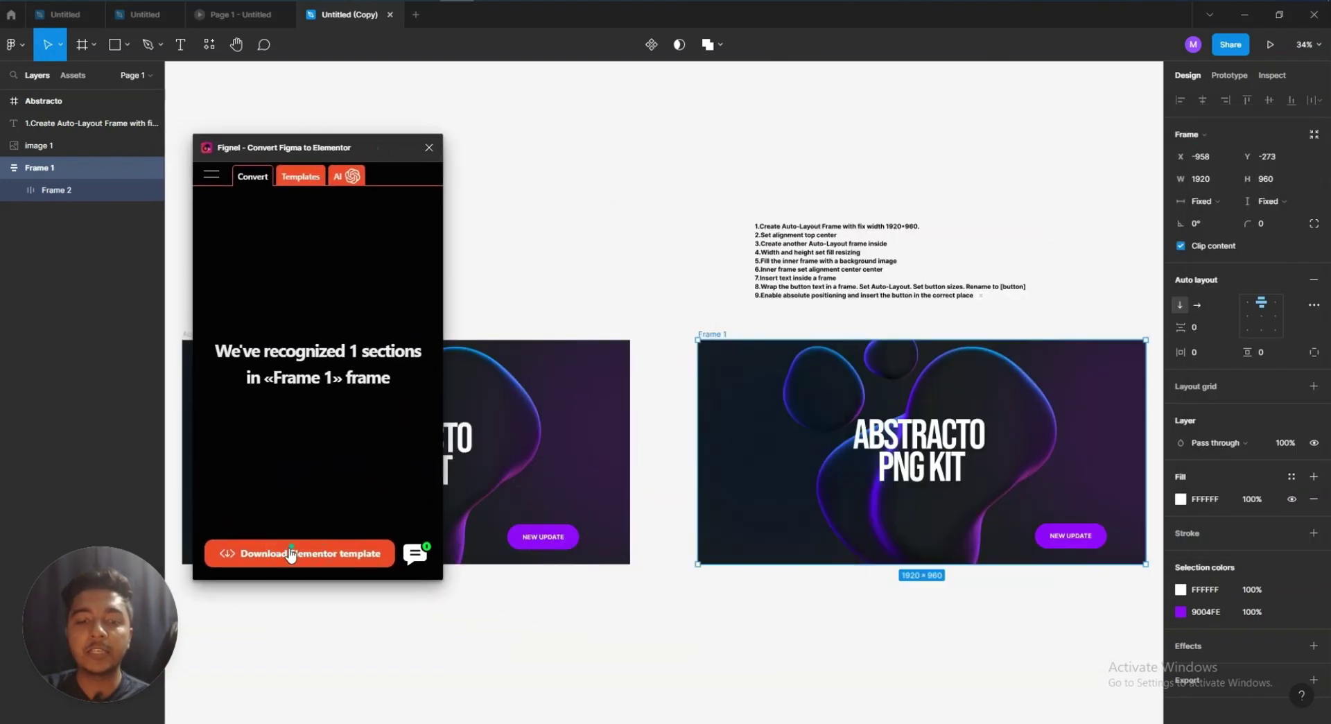
left_click(329, 558)
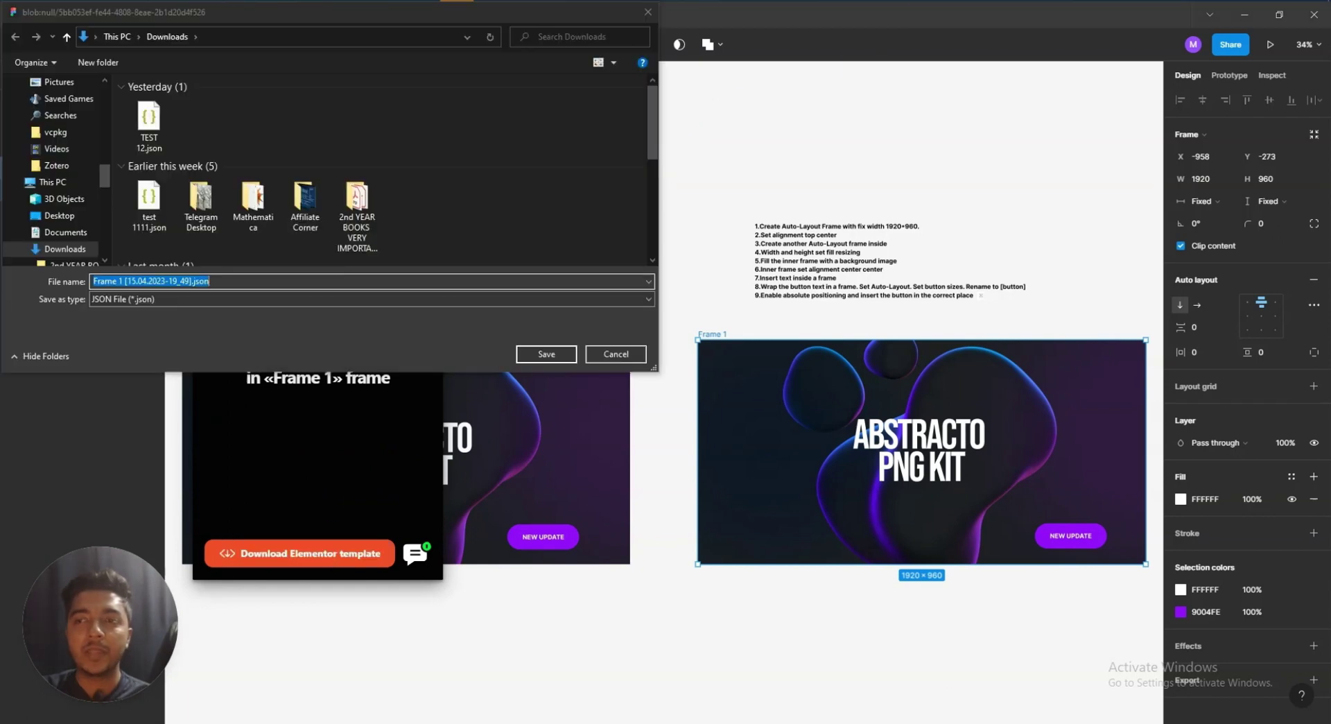
Save the template JSON to Downloads as 'For Passivern Video Fignel'.
double_click(241, 280)
left_click(240, 280)
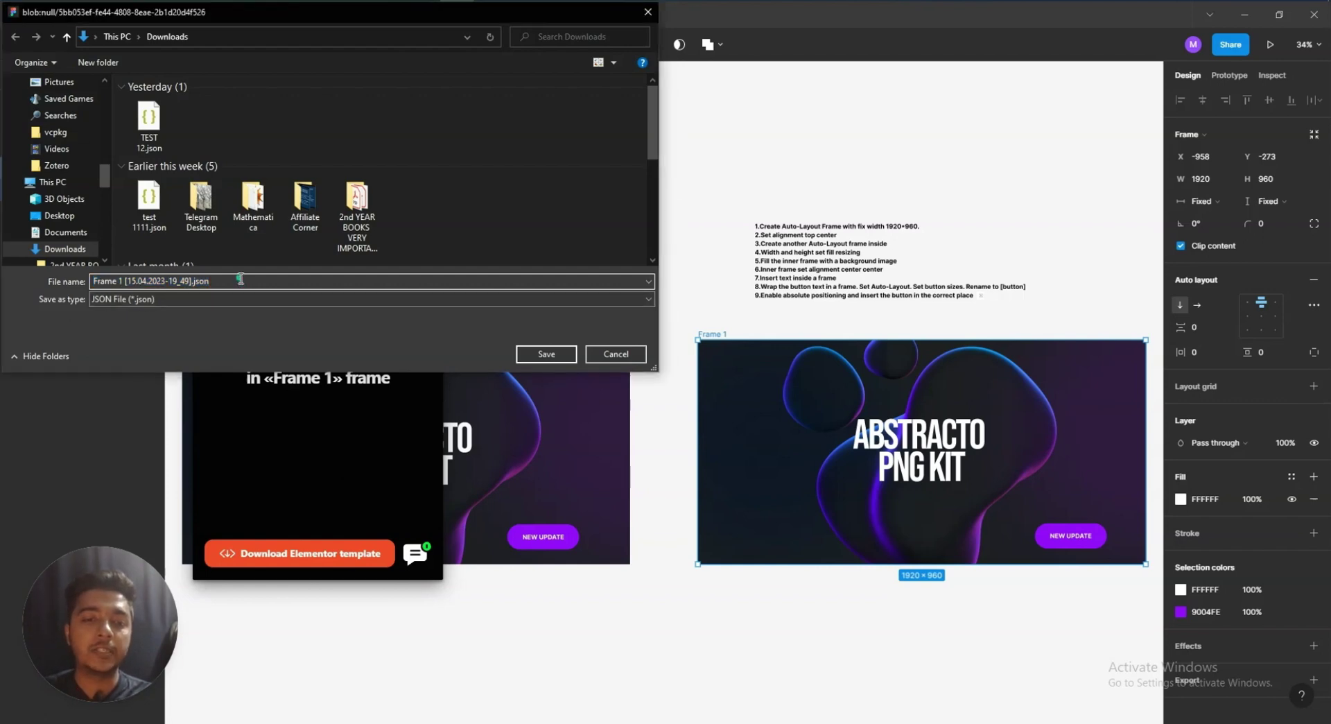
key("BackSpace")
key("BackSpace")
key("BackSpace")
key("BackSpace")
key("BackSpace")
key("BackSpace")
key("BackSpace")
key("BackSpace")
key("BackSpace")
key("BackSpace")
key("BackSpace")
key("BackSpace")
key("BackSpace")
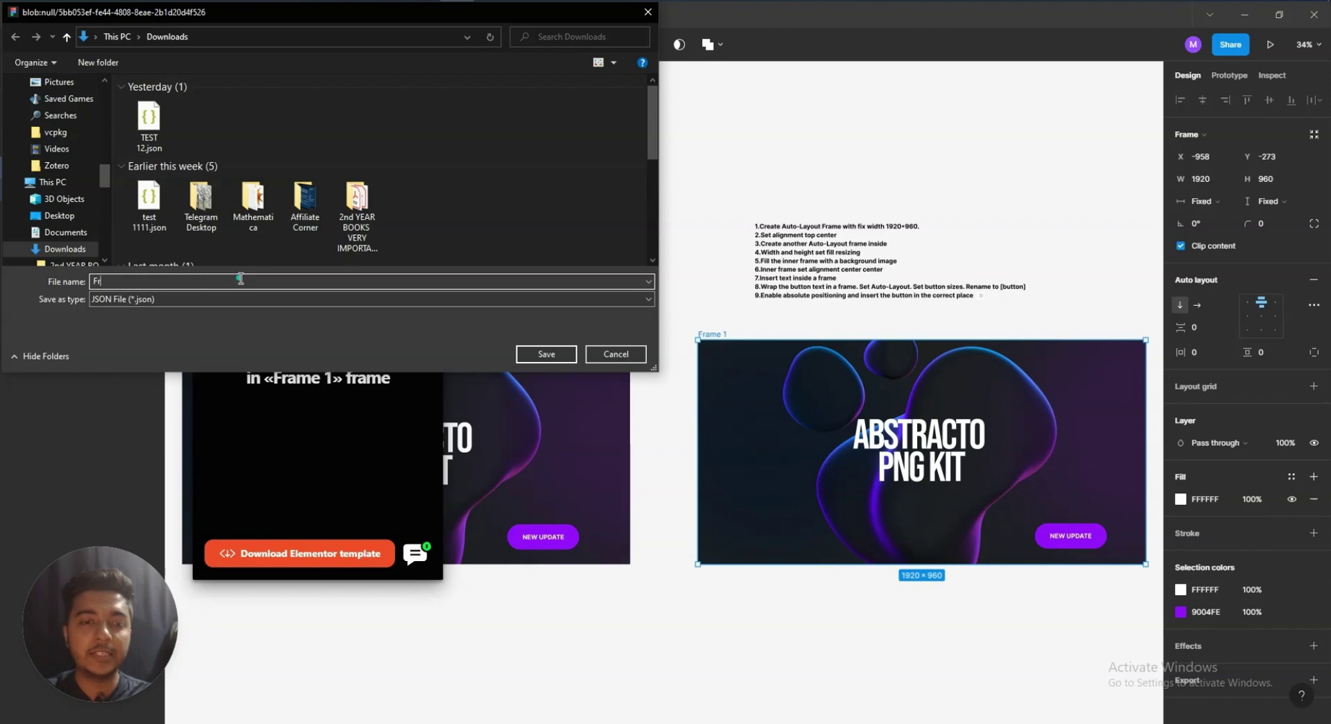
key("BackSpace")
type("or Passi")
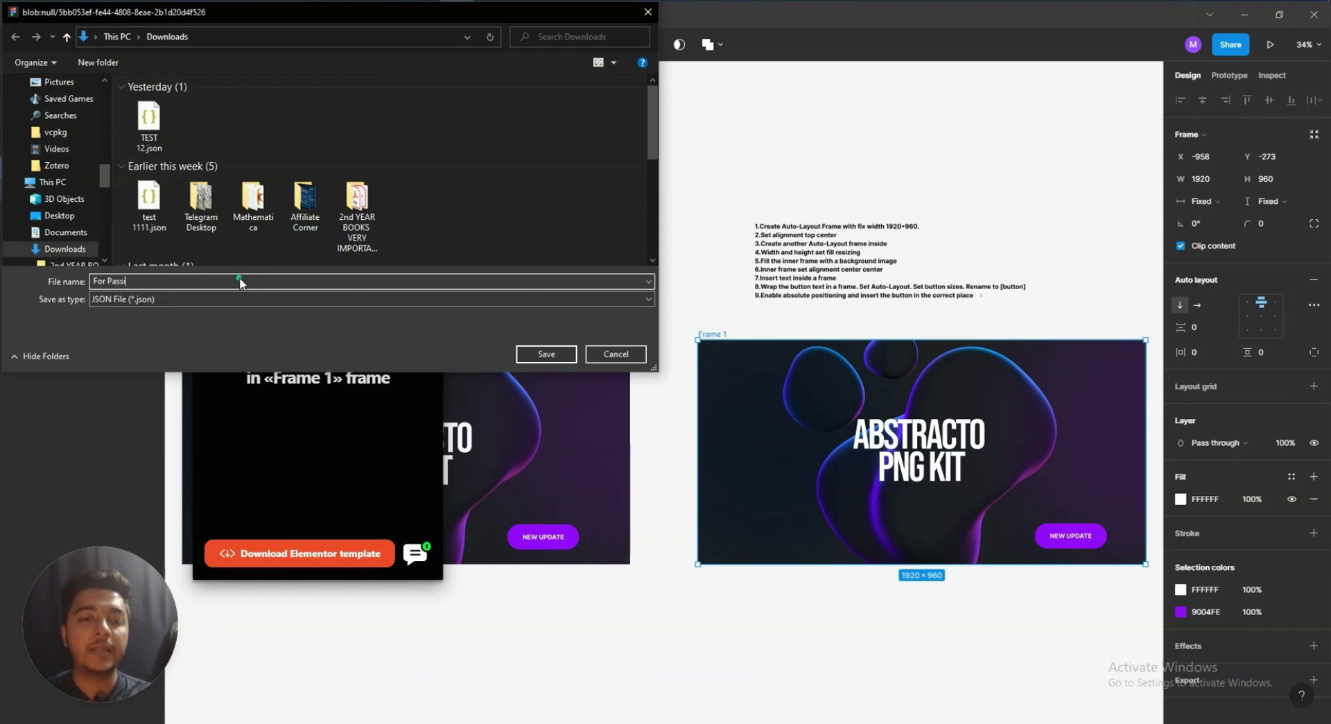
type("vern Video ")
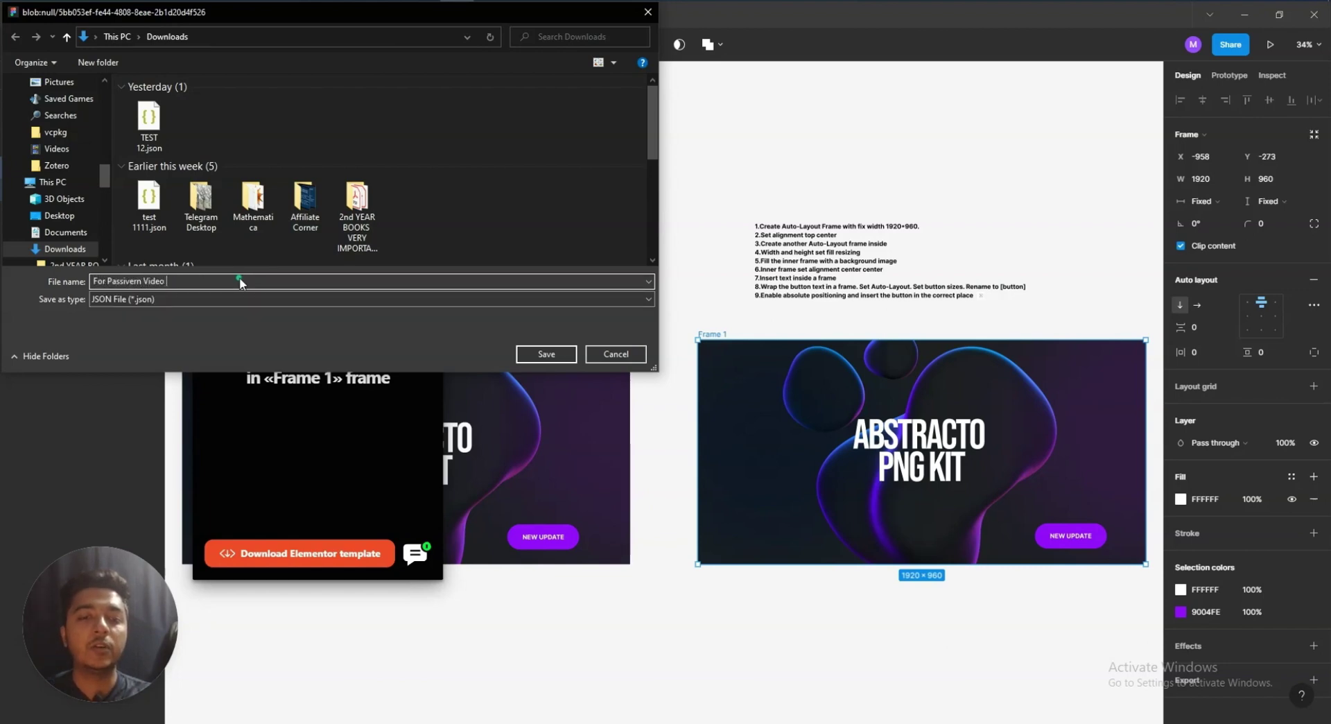
type("Fi")
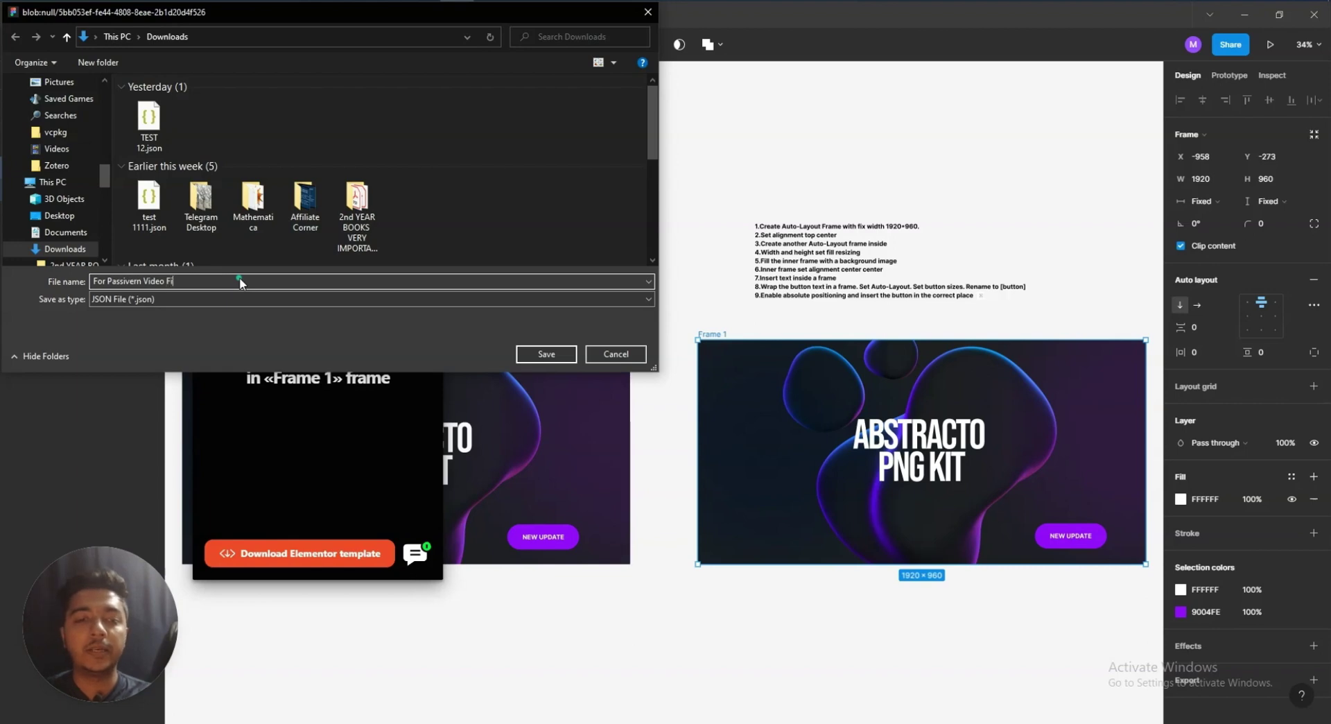
type("gnel")
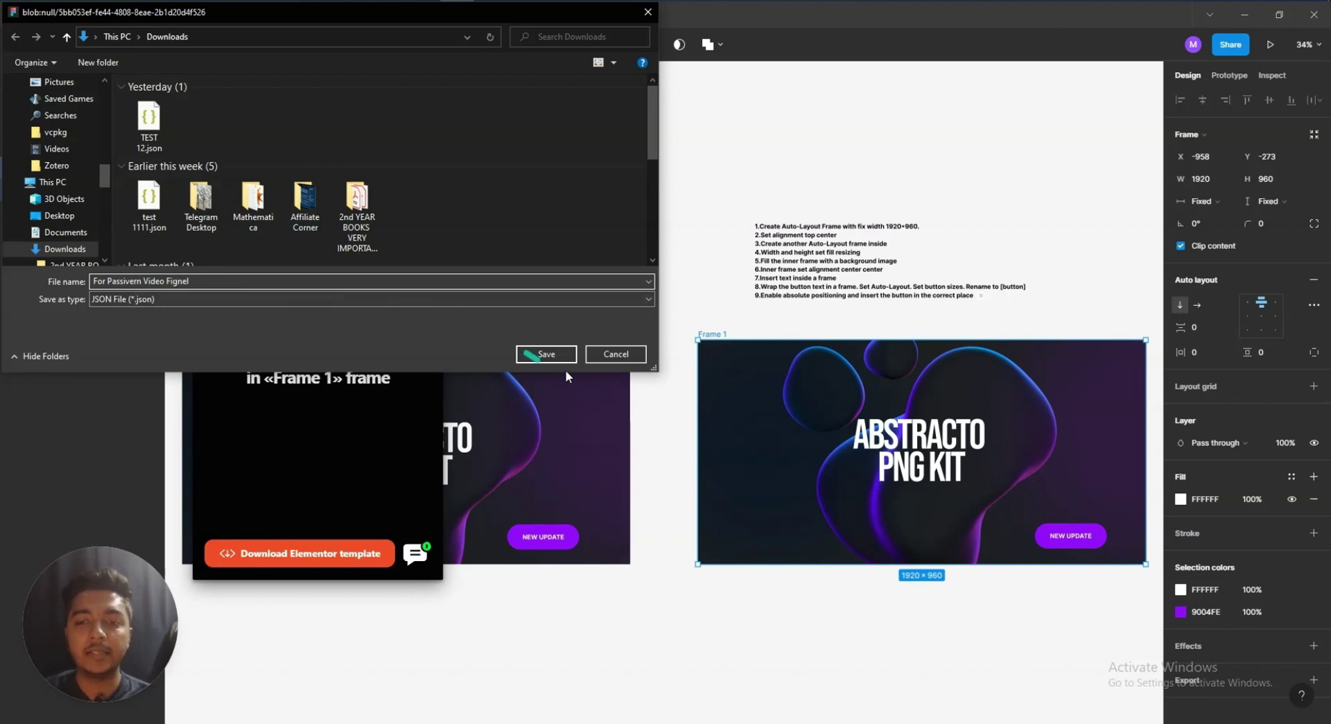
left_click(555, 355)
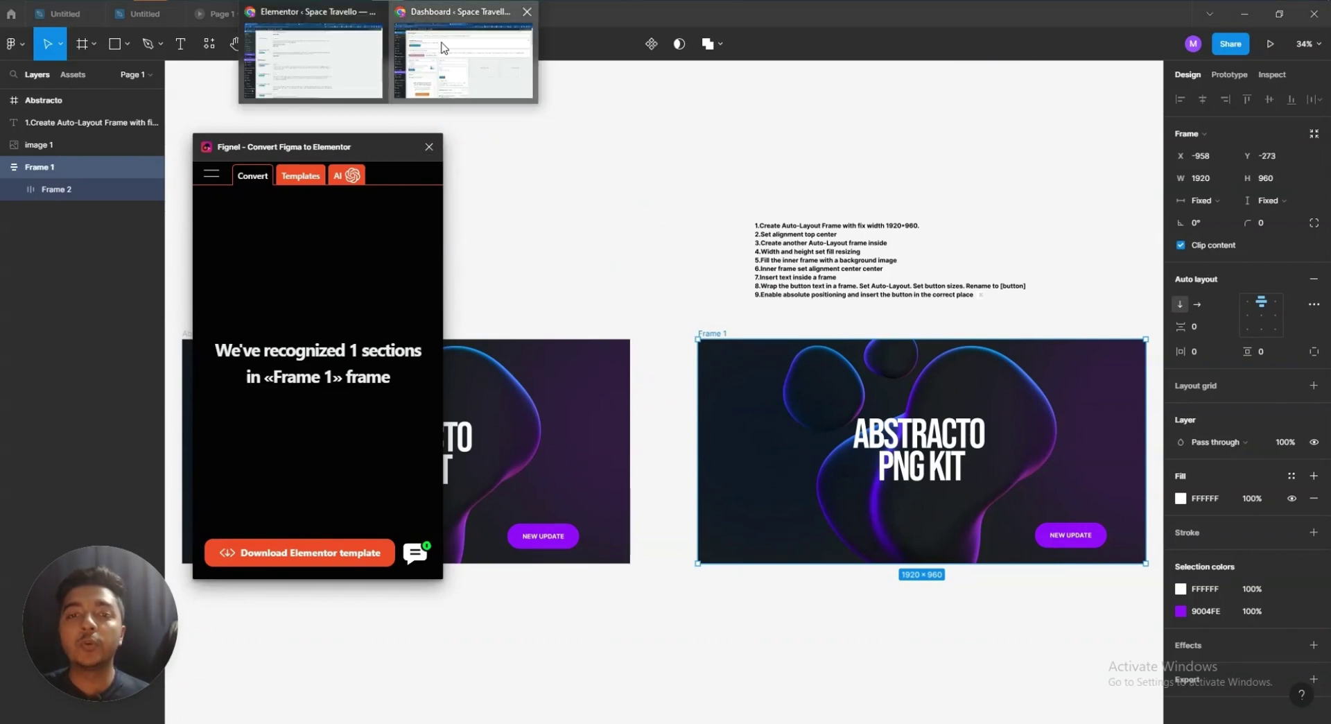
left_click(463, 49)
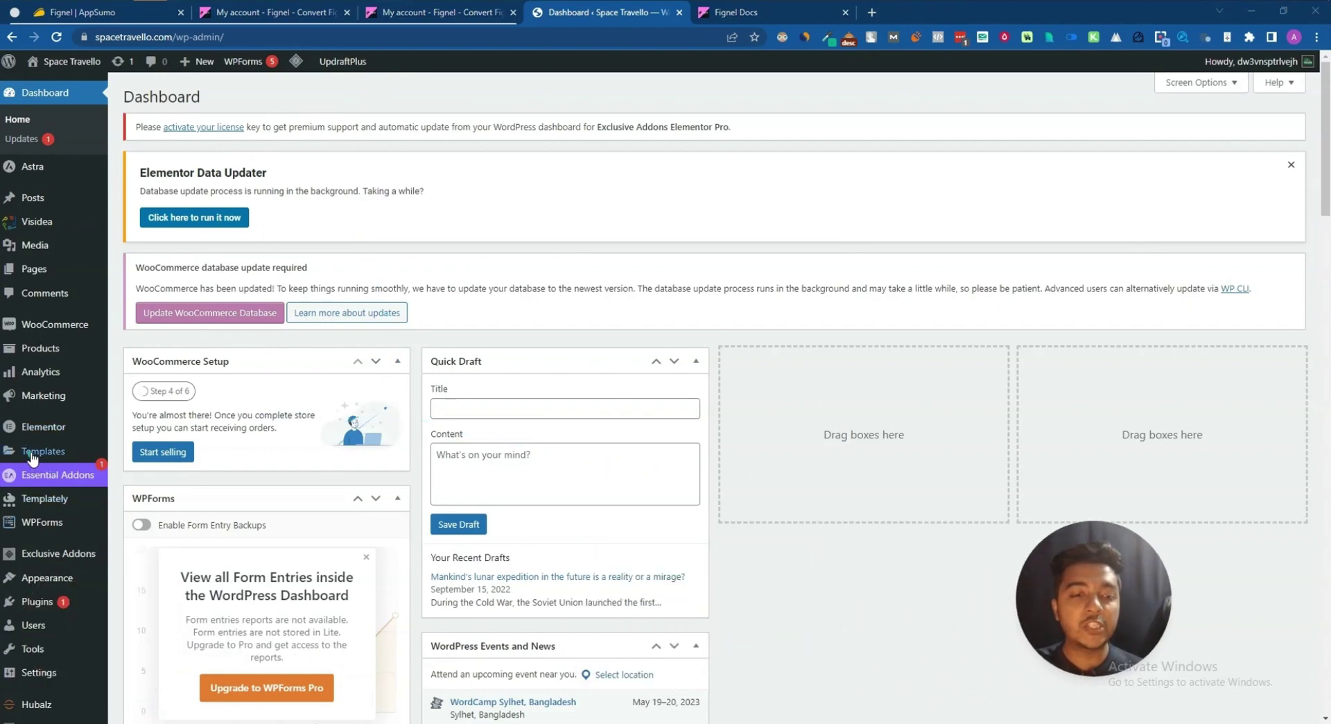
Set Flexbox Container to Active under Elementor Settings > Features and save the changes.
mouse_move(38, 435)
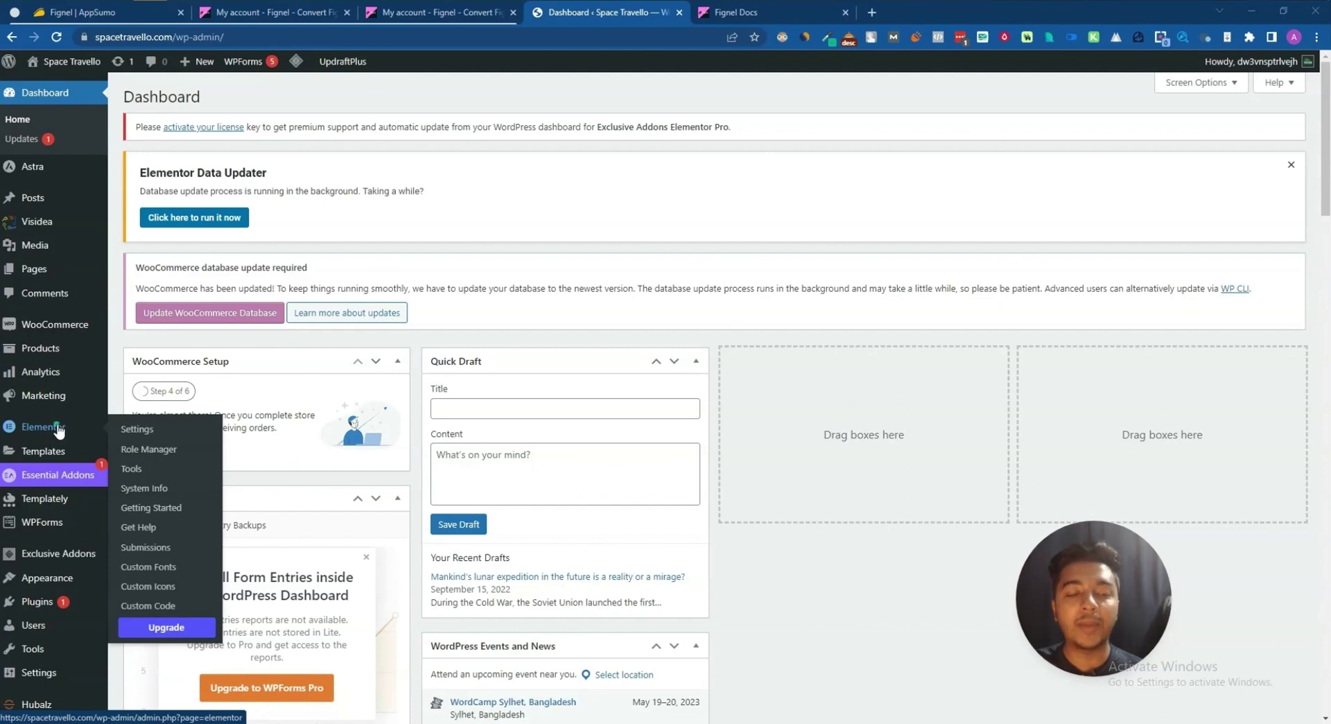
left_click(126, 435)
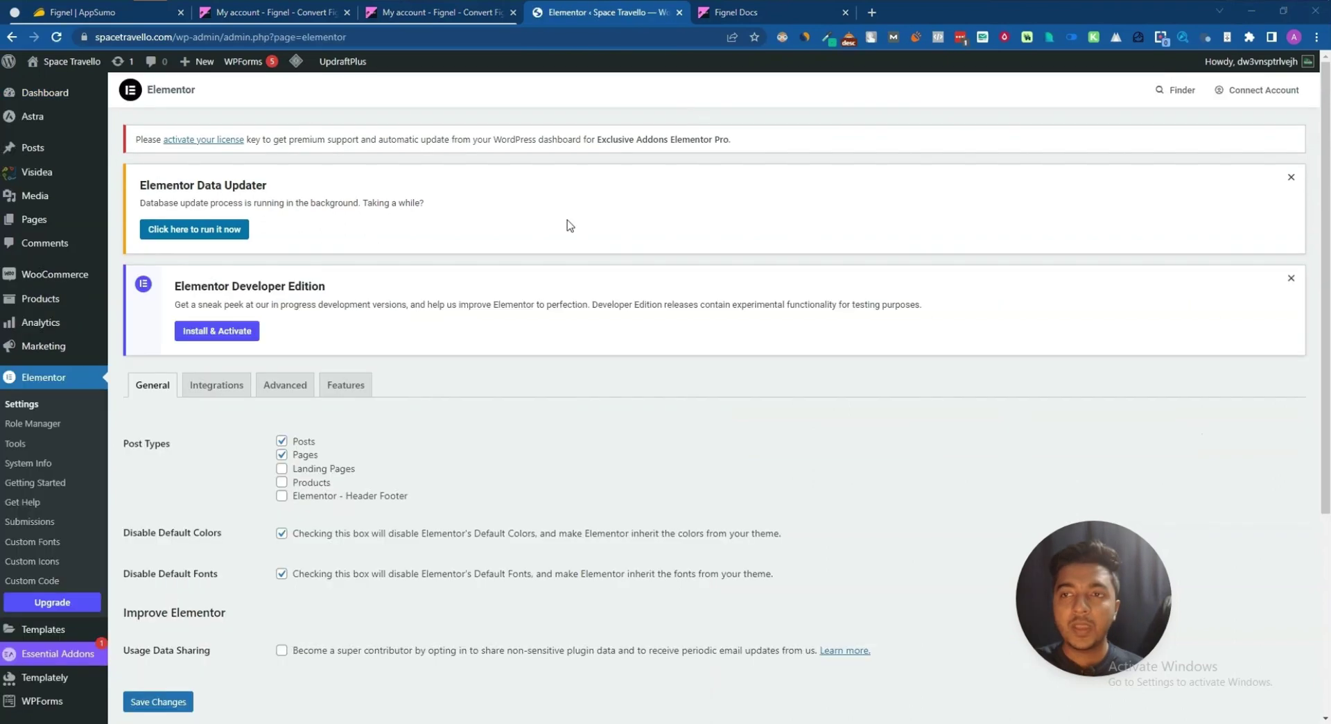
left_click(347, 386)
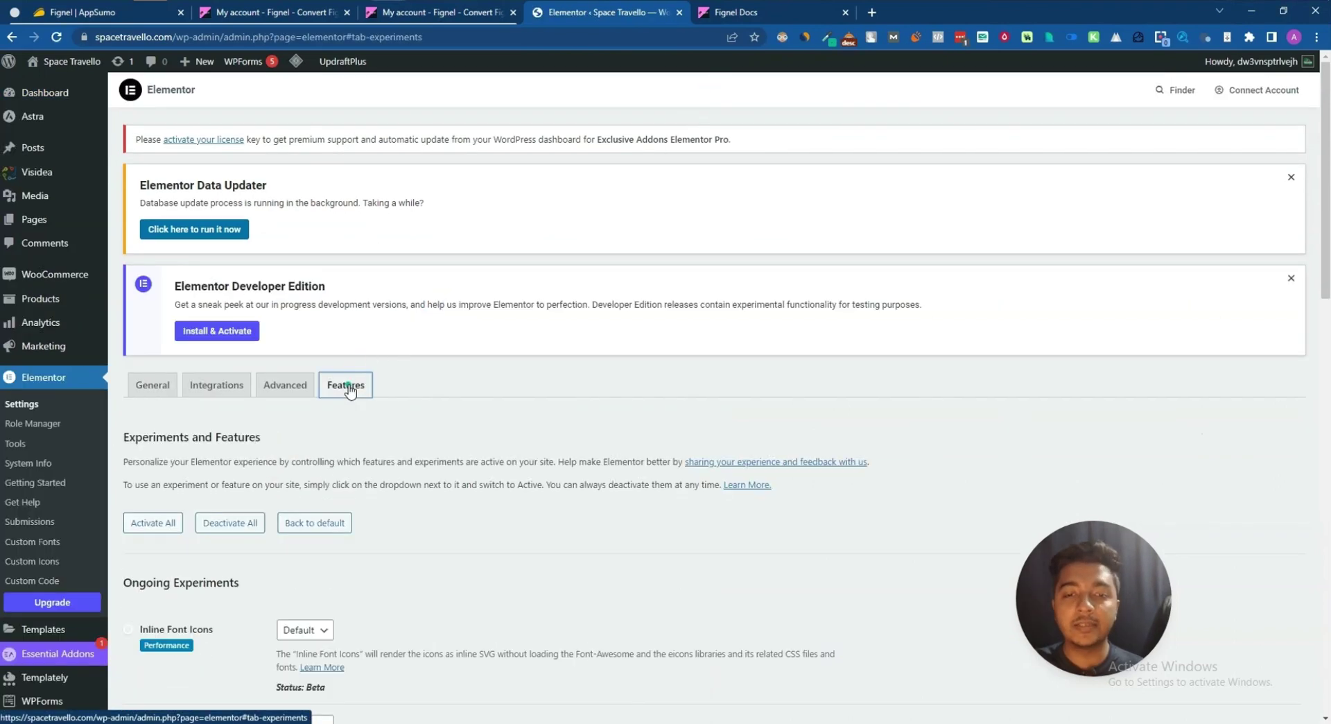
scroll(319, 423, "down", 3)
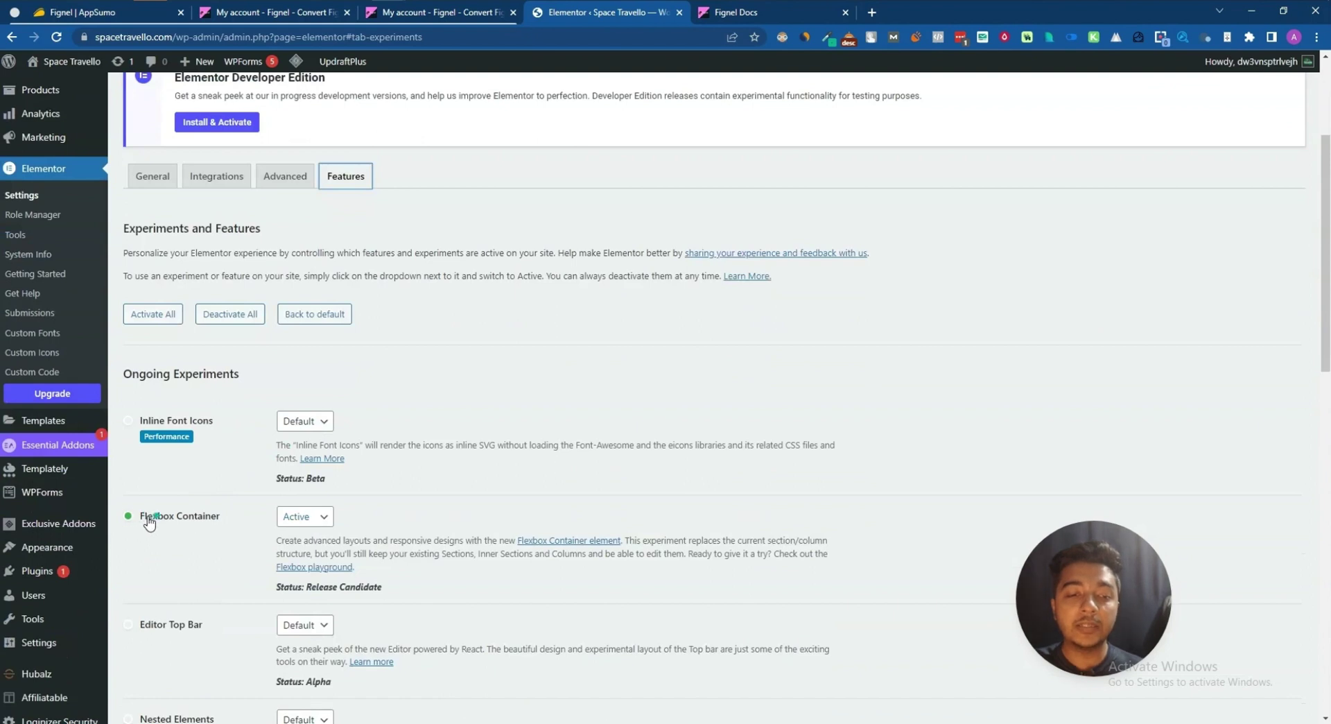
left_click(299, 518)
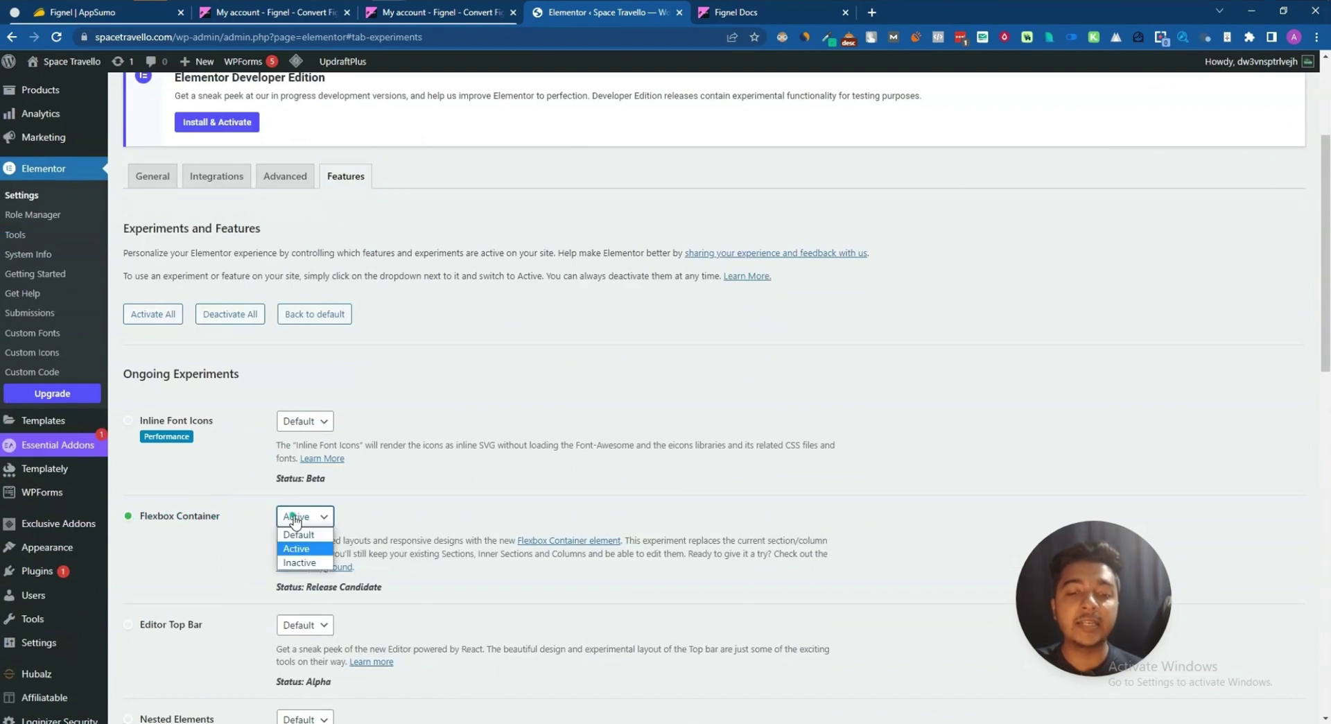
left_click(371, 523)
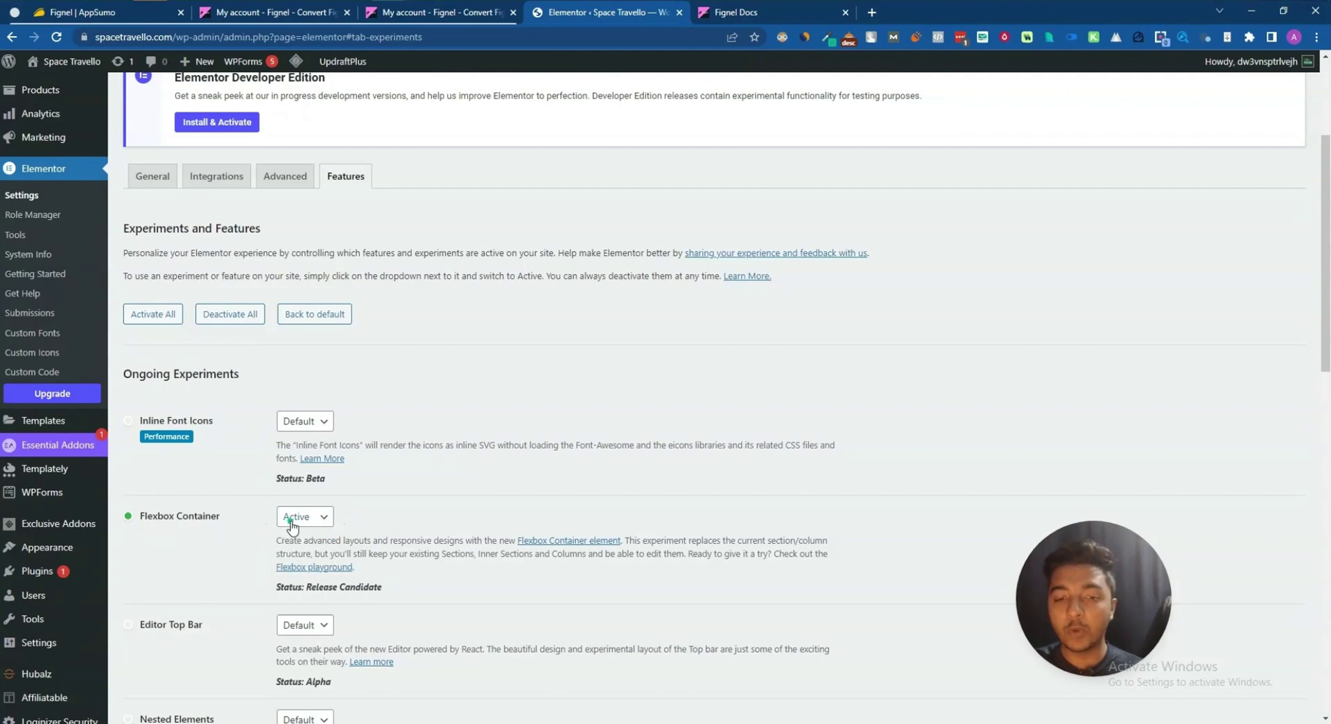
scroll(292, 527, "down", 12)
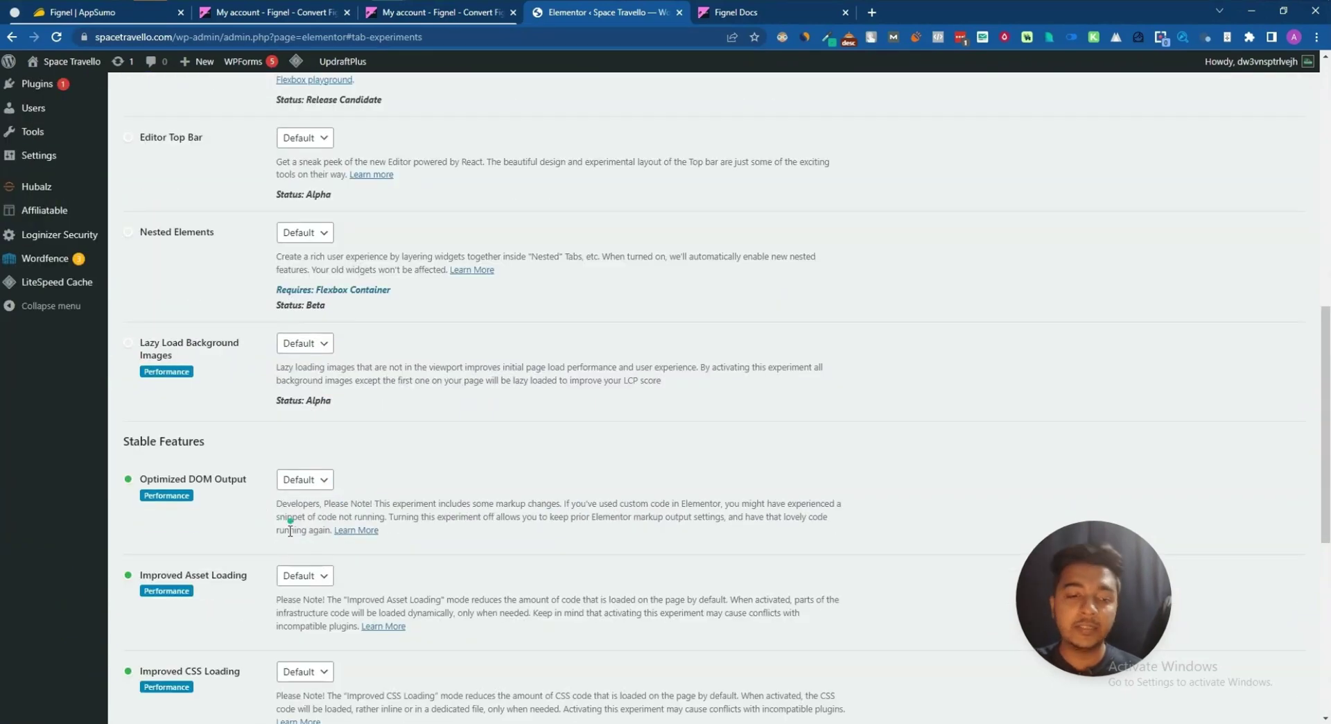
left_click(163, 655)
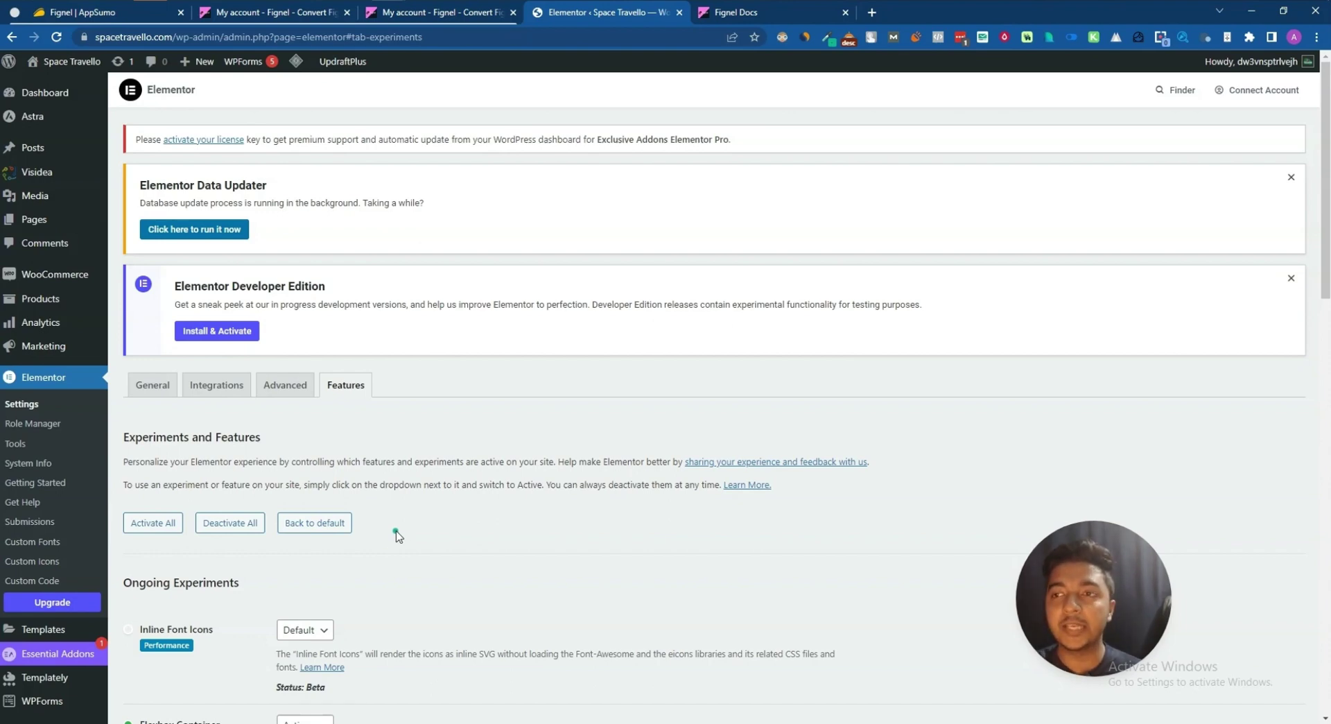
Add a new WordPress page and open it with Elementor.
mouse_move(48, 154)
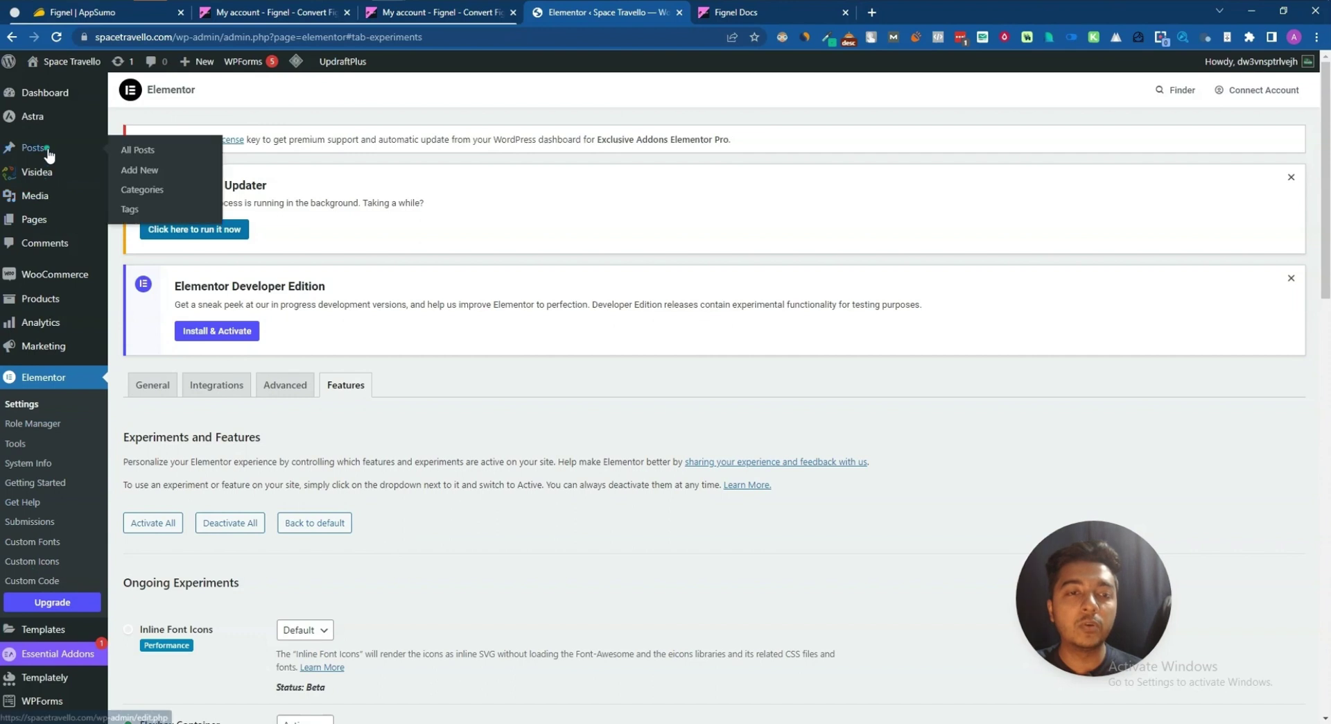
mouse_move(44, 221)
left_click(120, 227)
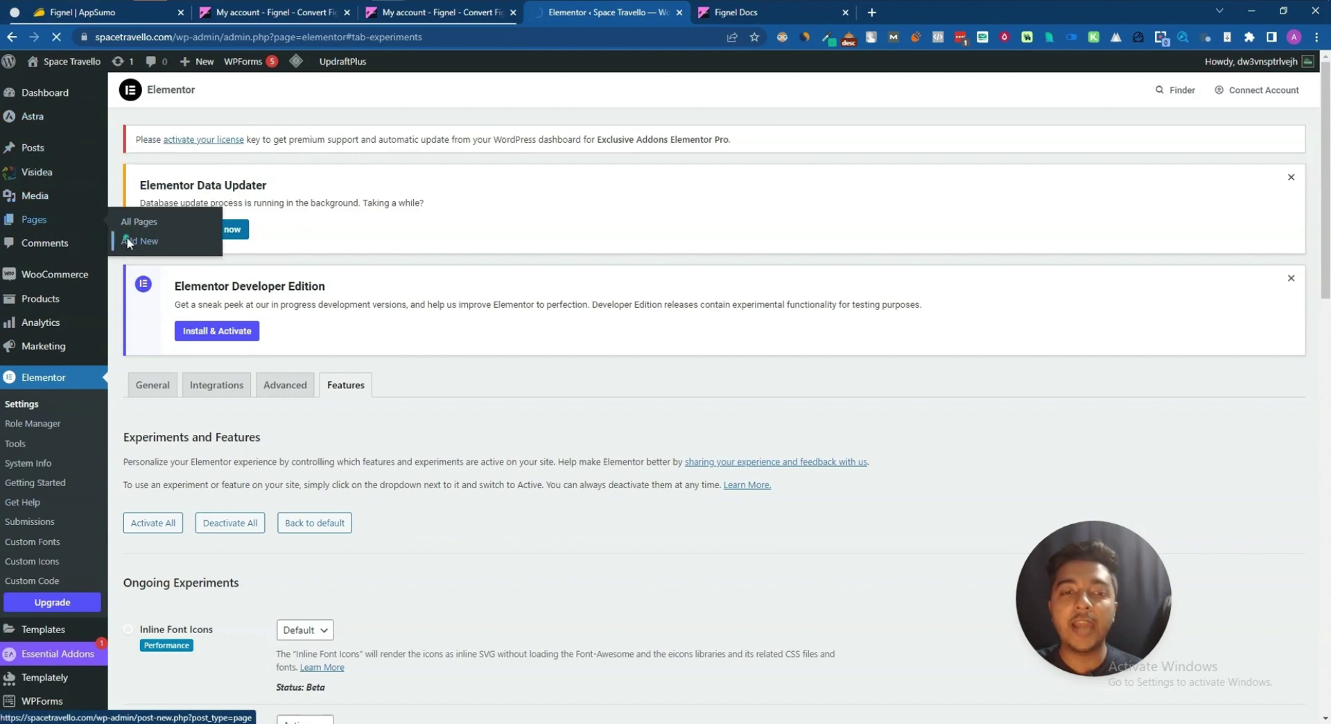
left_click(143, 242)
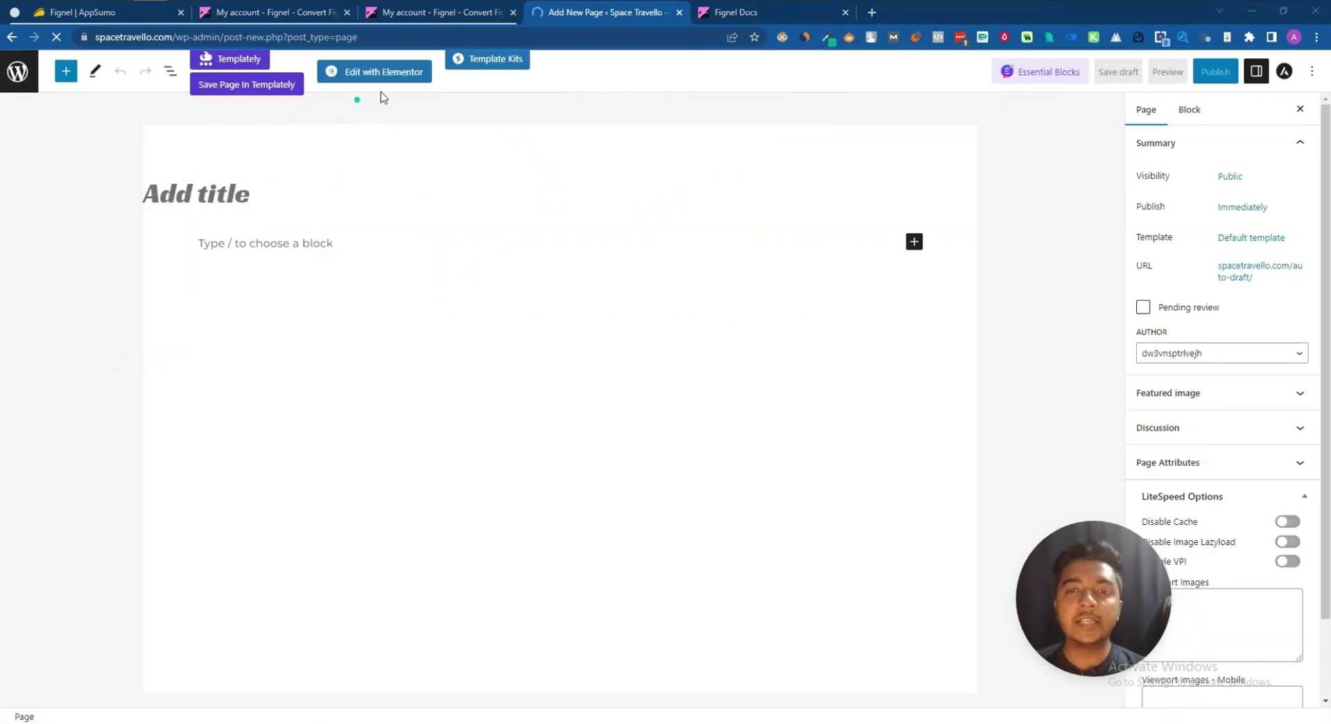
left_click(372, 77)
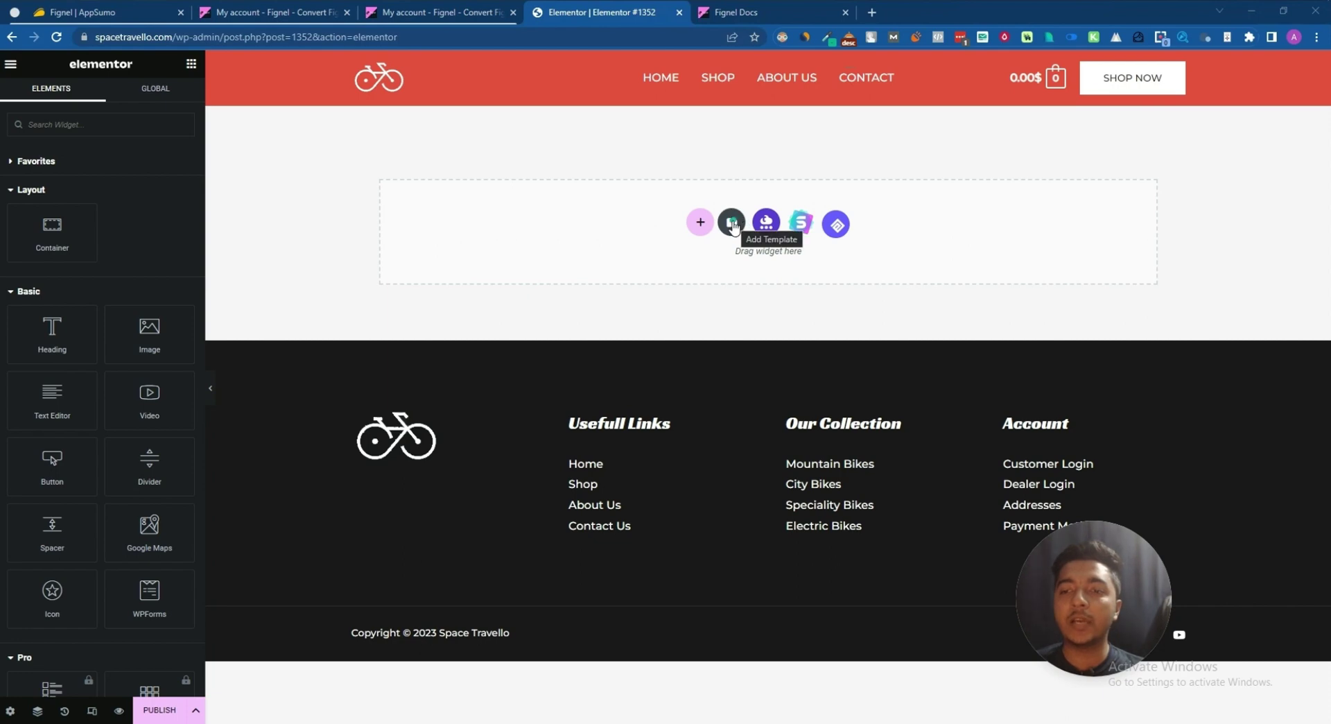
Import For Passivern Video Fignel.json into Elementor's My Templates library.
left_click(732, 222)
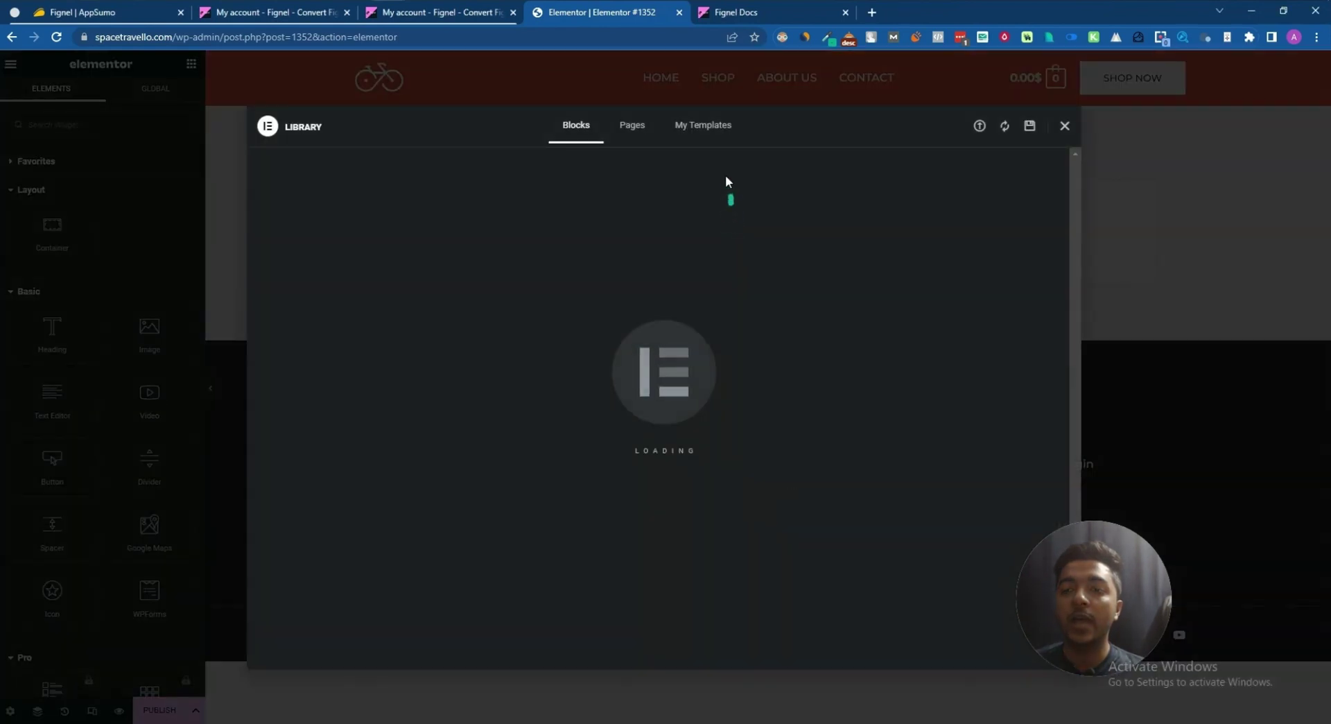
left_click(703, 125)
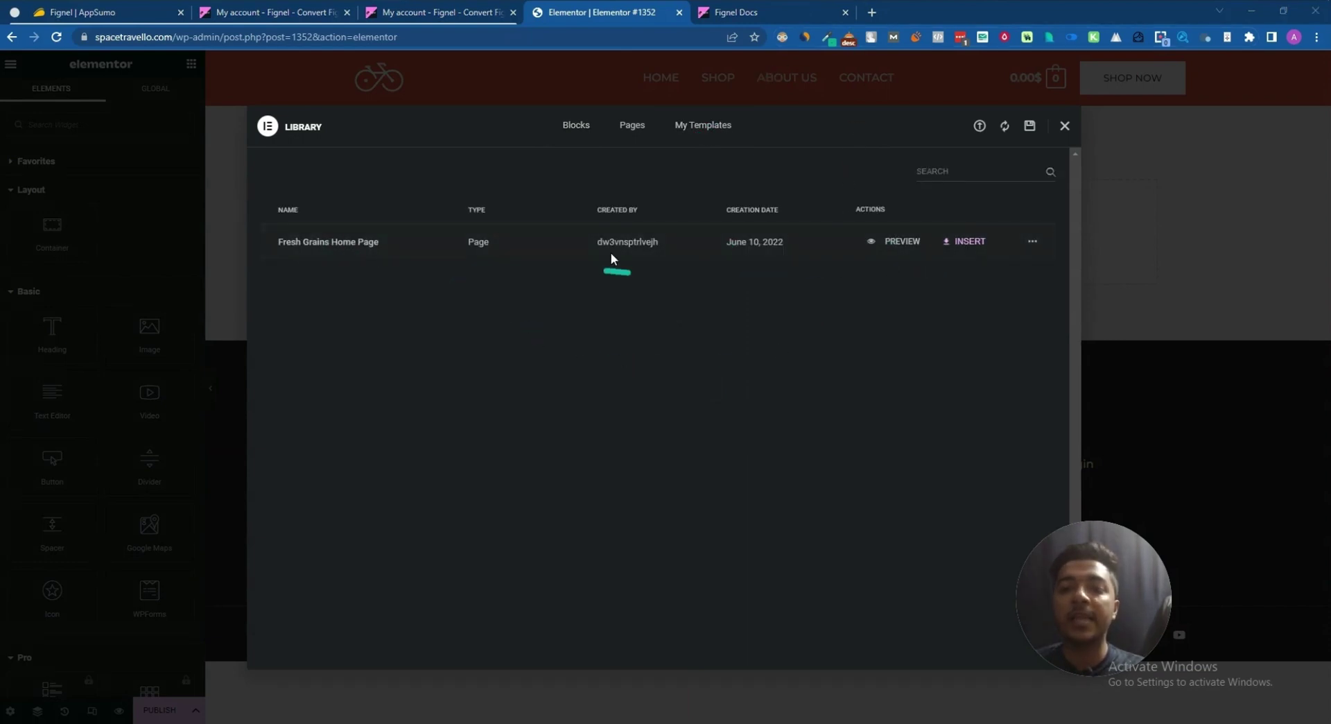
left_click(979, 127)
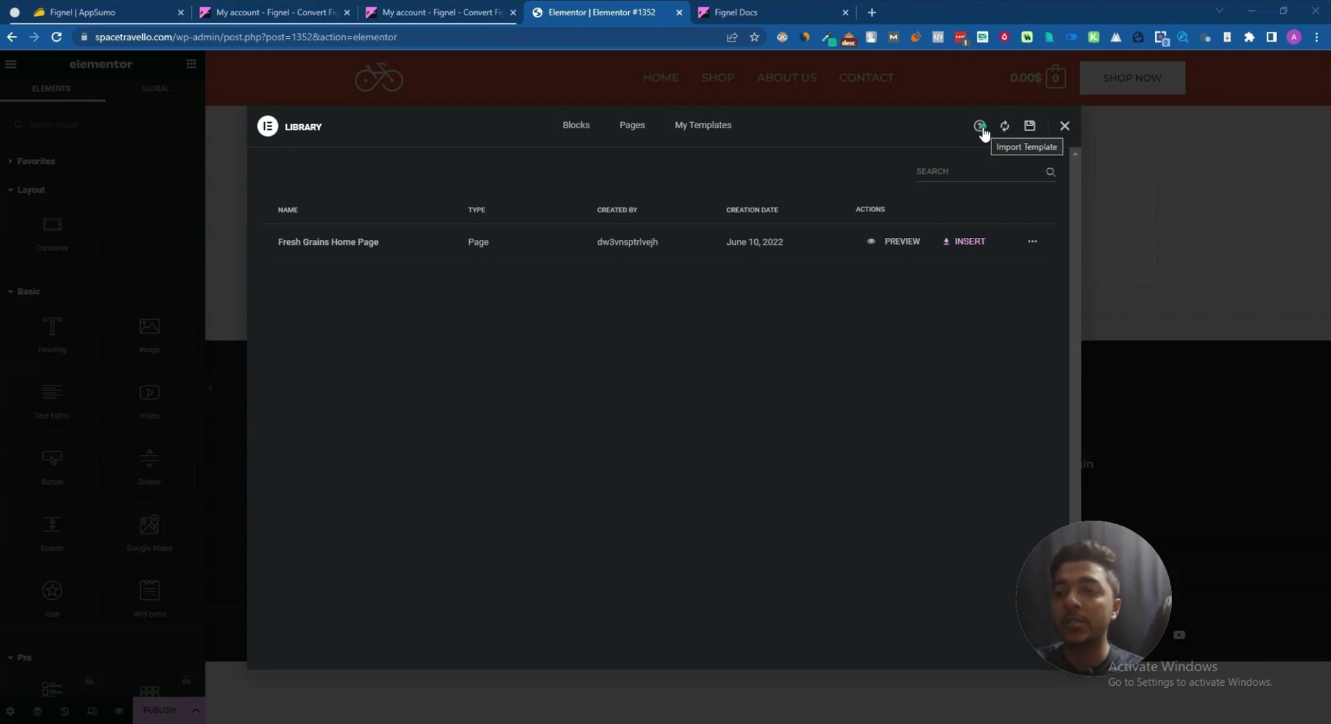
left_click(981, 126)
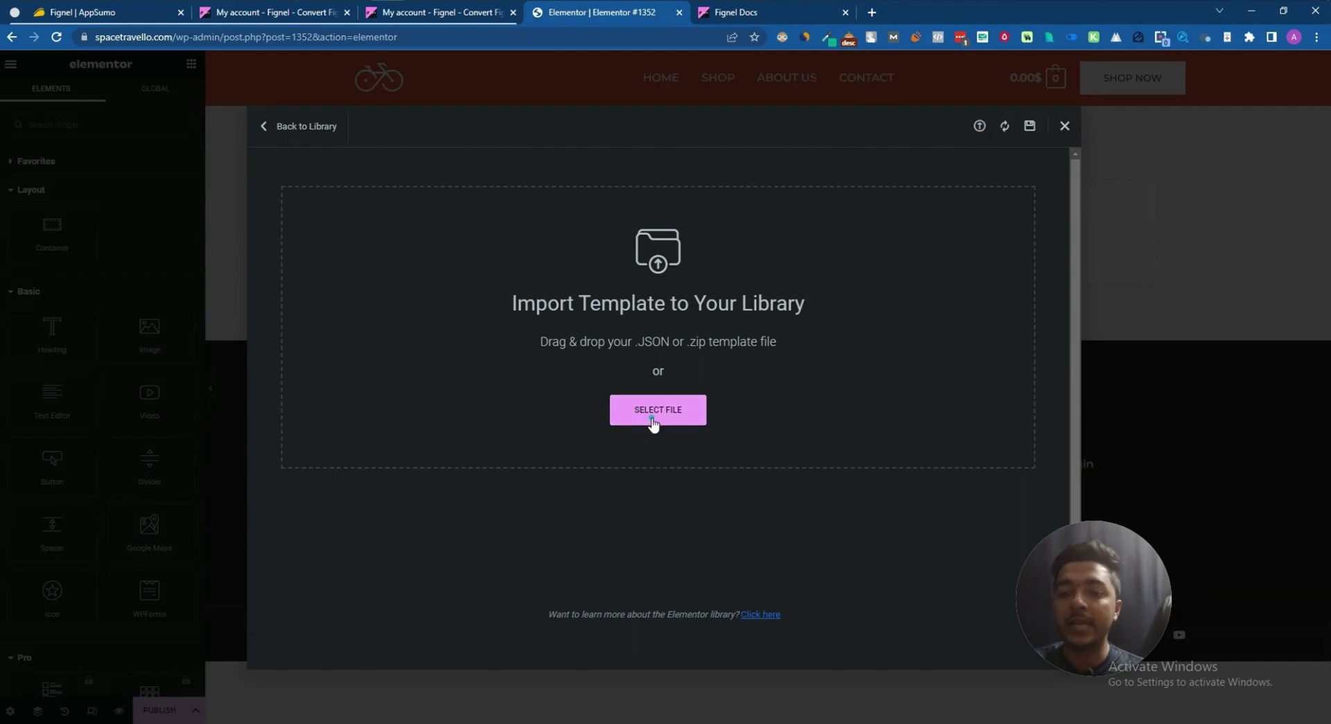
left_click(654, 420)
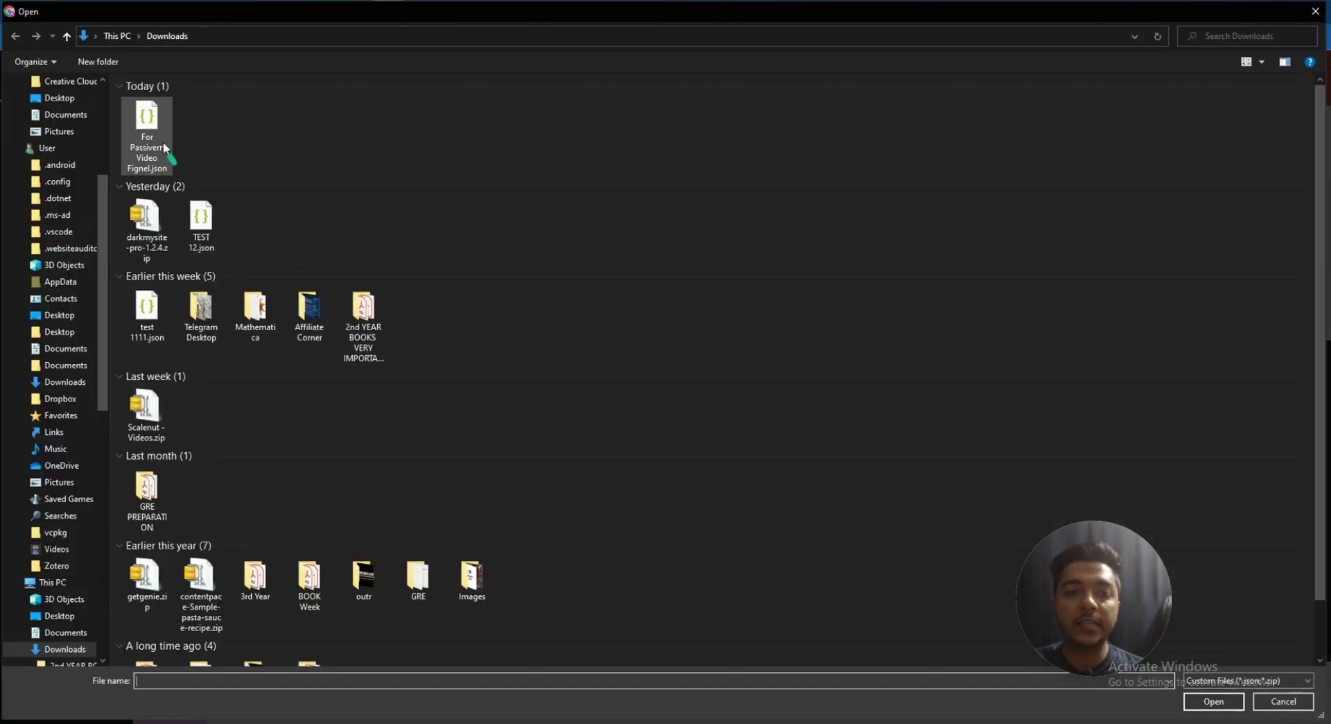
left_click(154, 127)
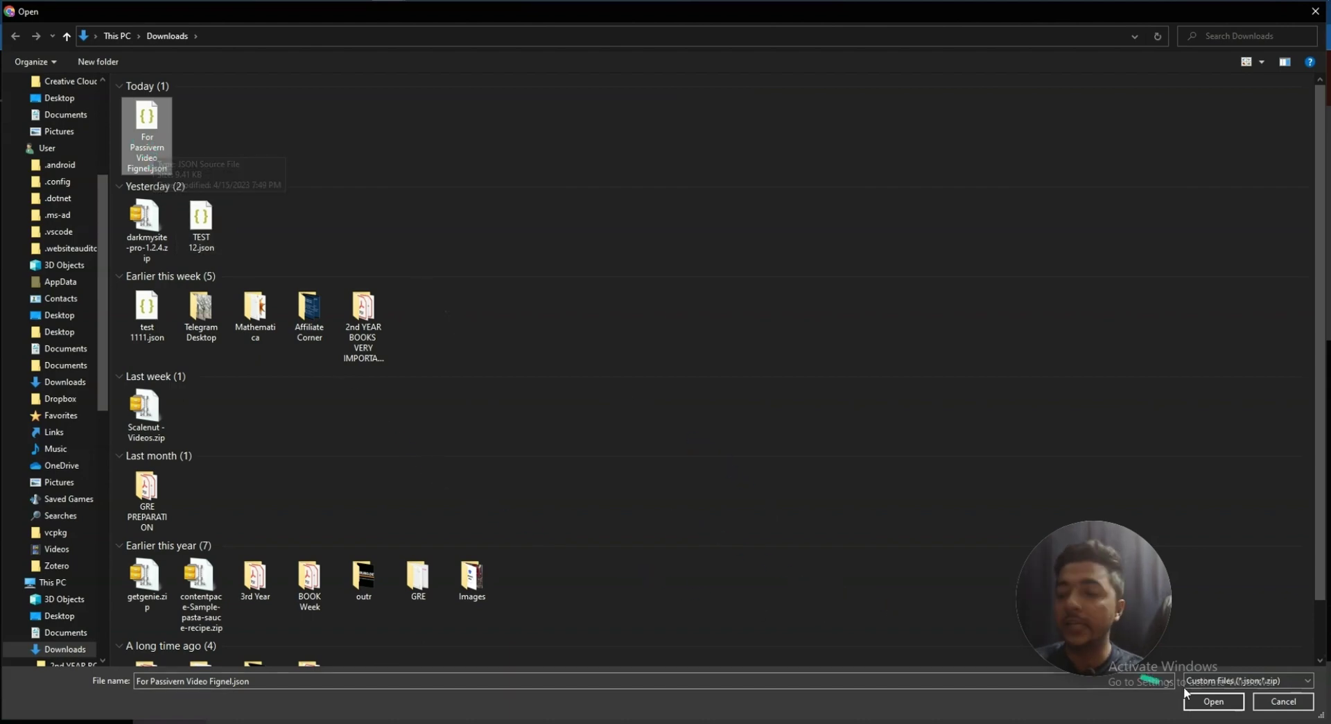
left_click(1207, 702)
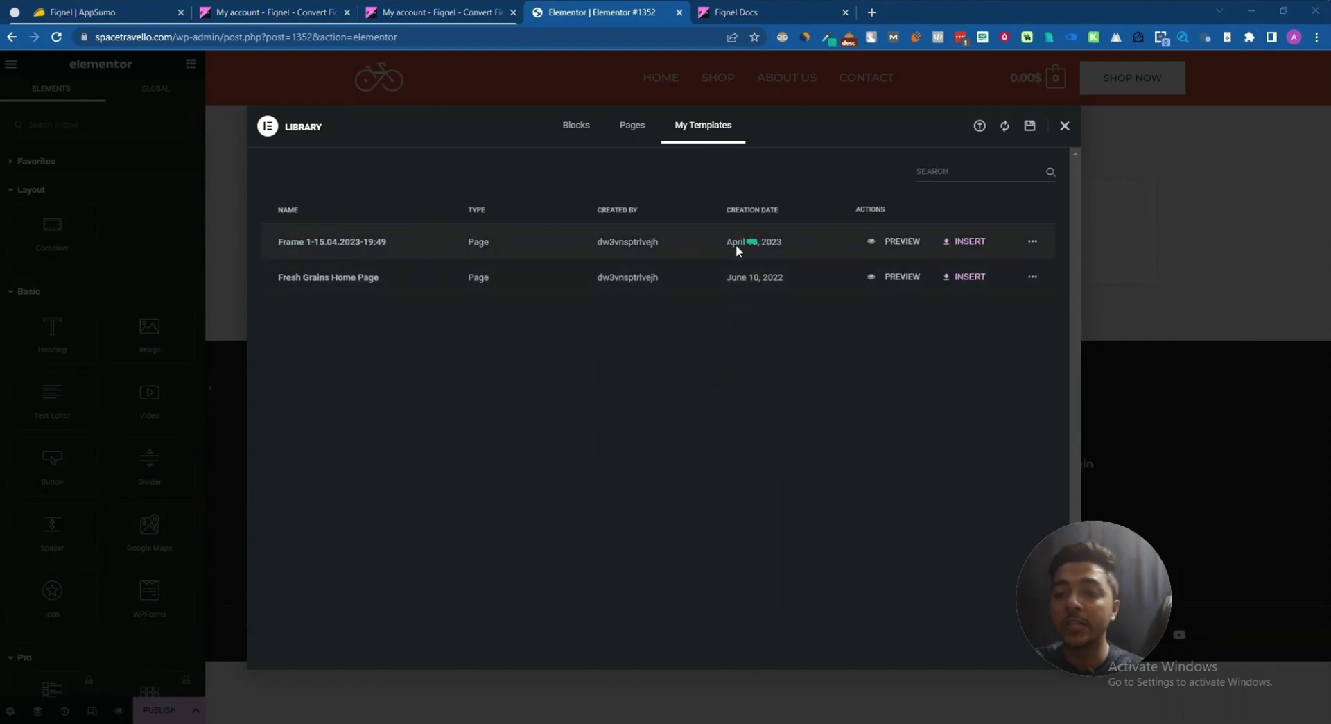
Insert the imported Frame 1 template with its page settings applied and check the page.
left_click(964, 247)
left_click(780, 421)
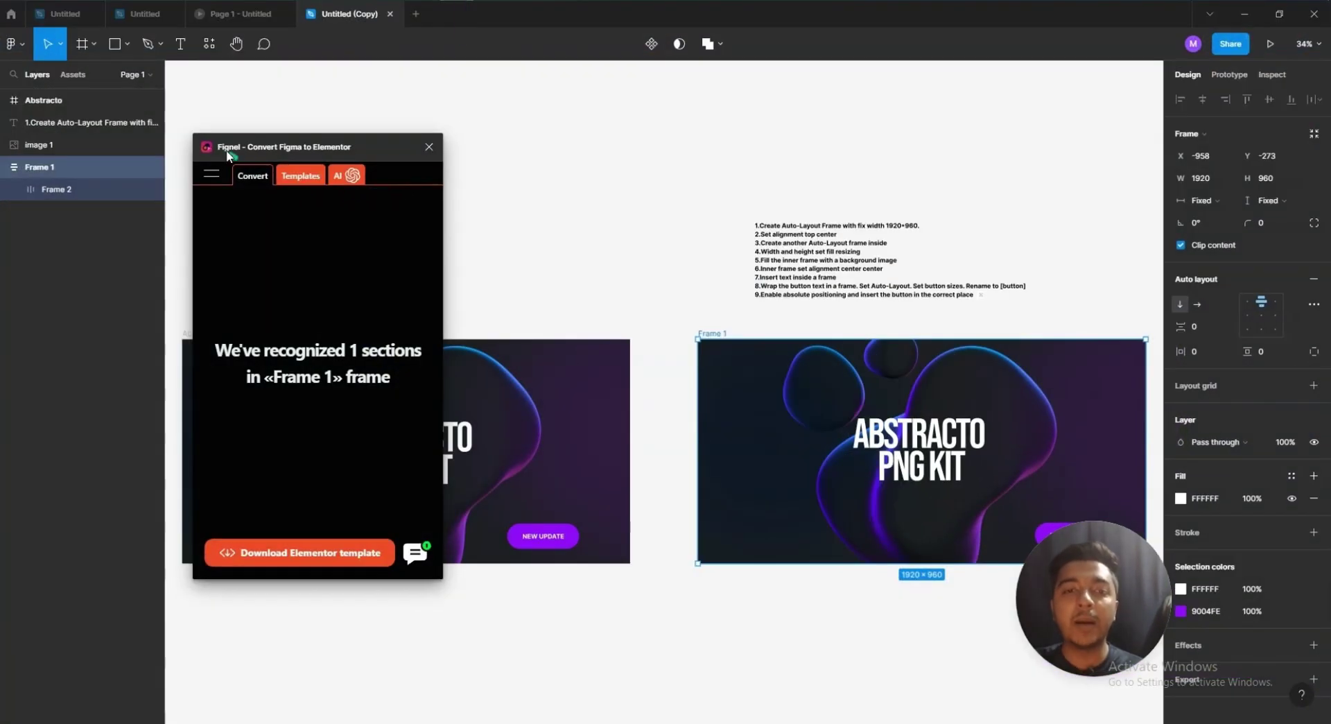
left_click(1249, 17)
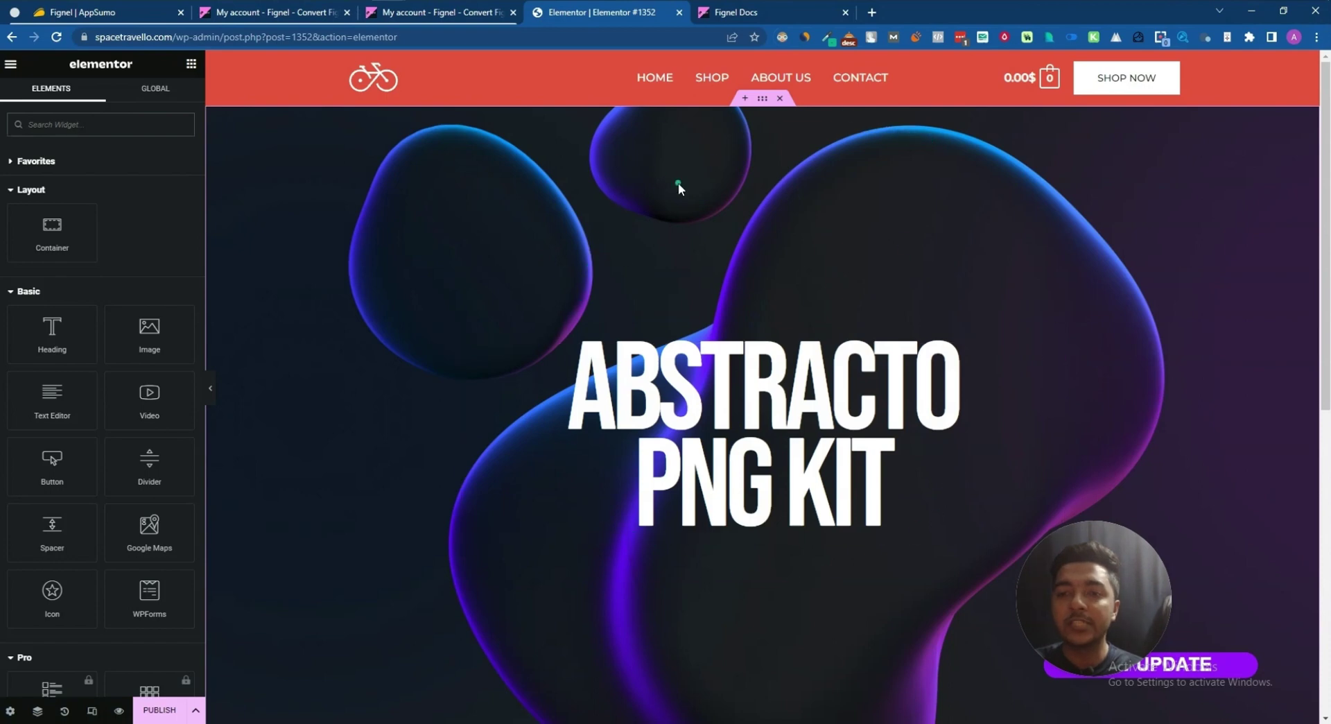
scroll(886, 333, "down", 4)
scroll(876, 339, "up", 4)
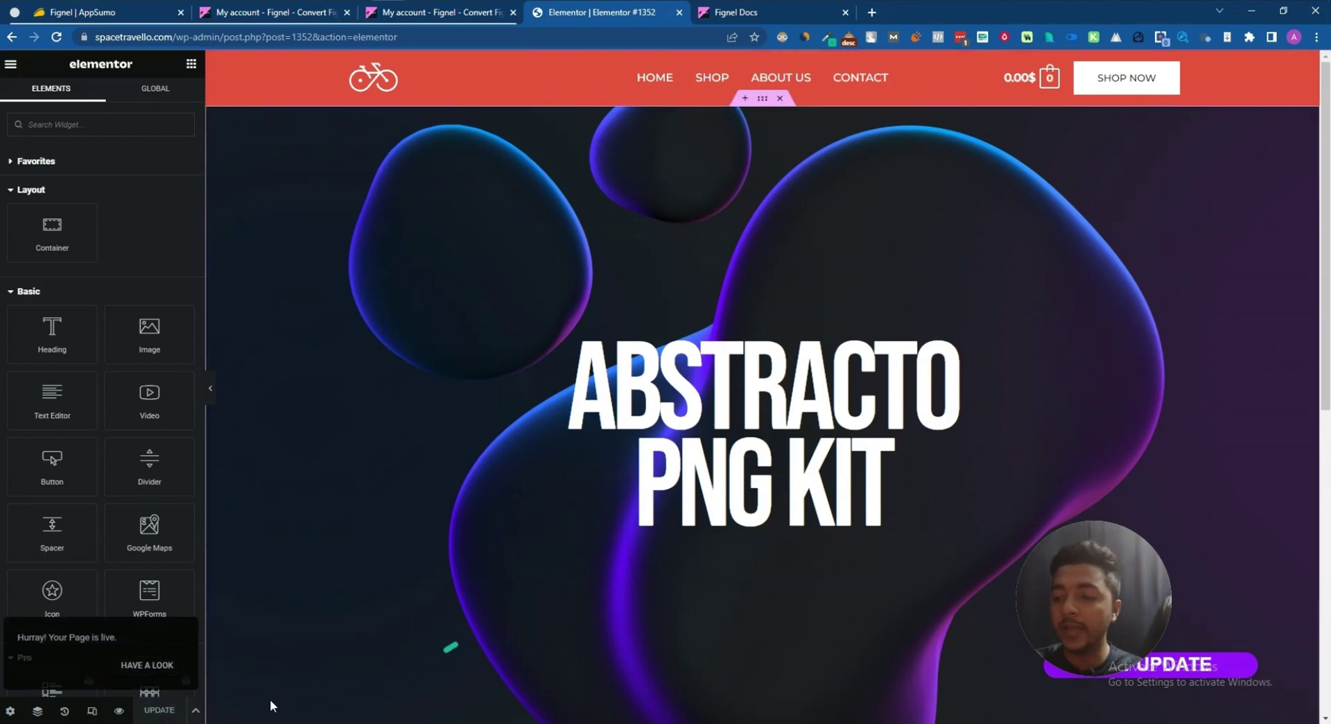
Review the live ABSTRACTO PNG KIT hero page, then return to the editor and Figma.
left_click(155, 667)
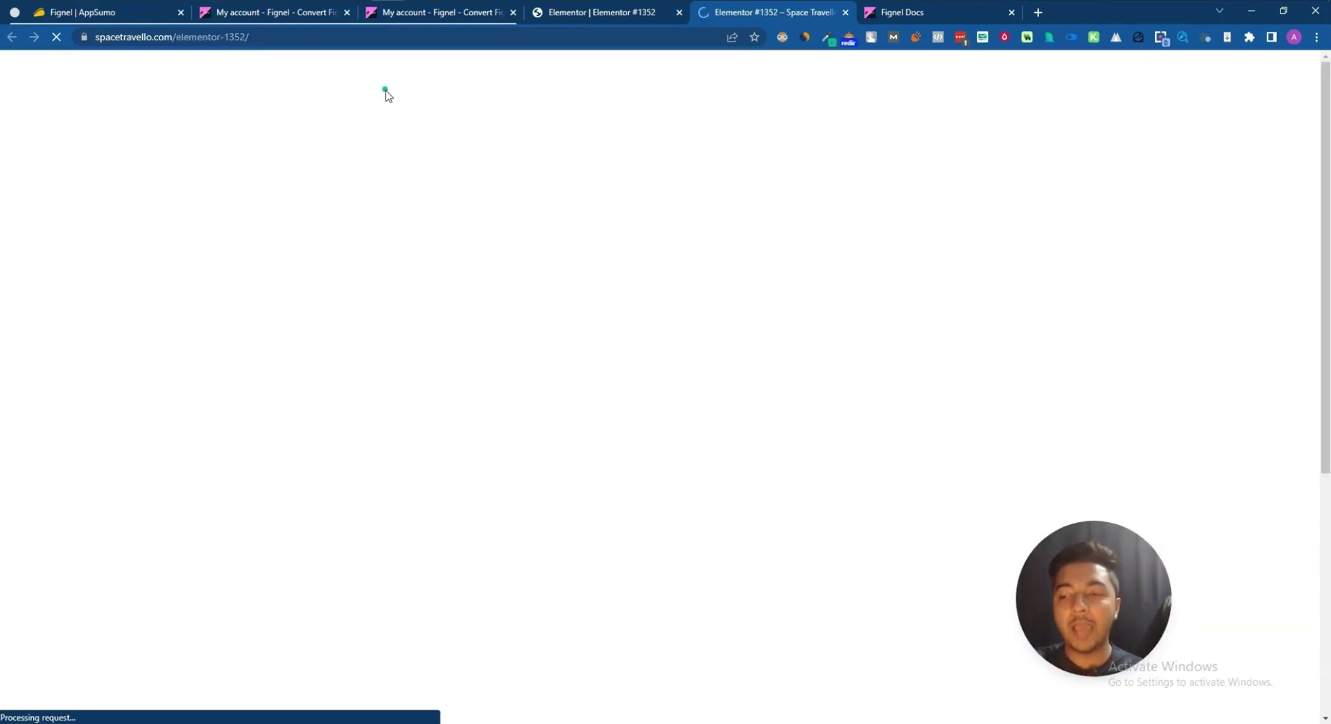
scroll(409, 353, "down", 6)
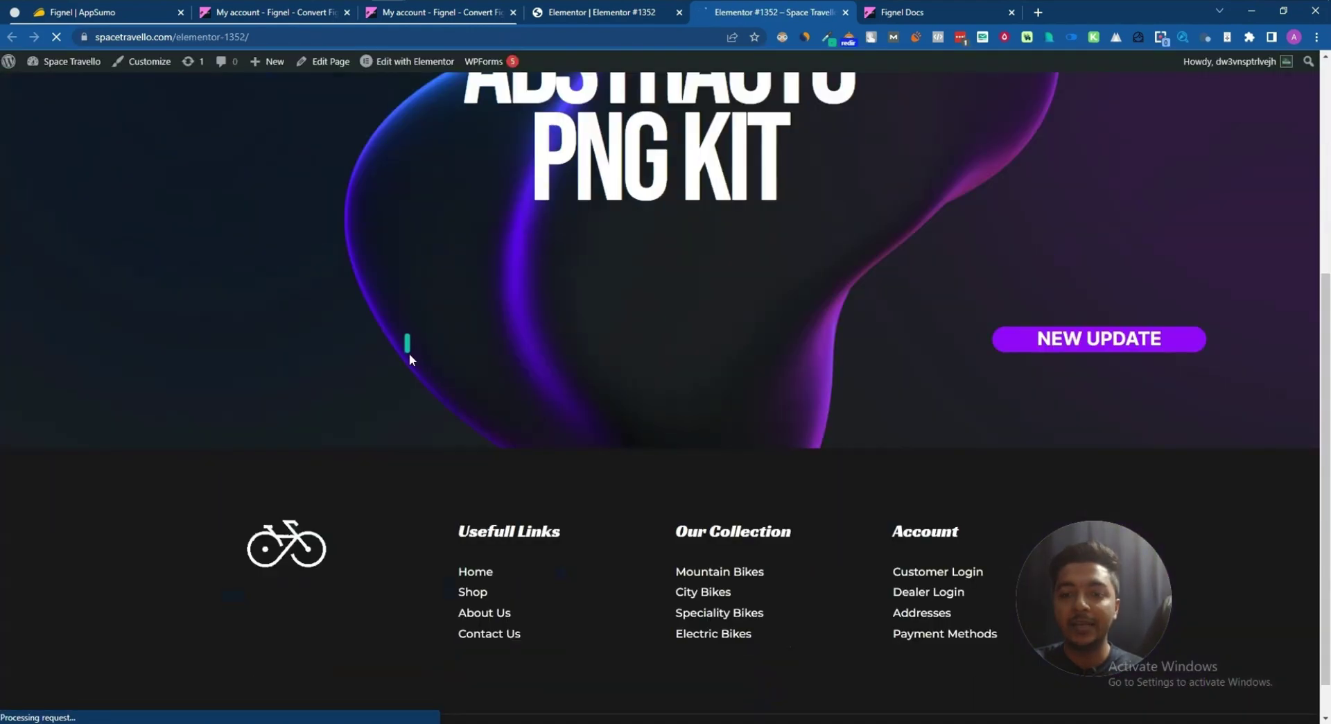
scroll(409, 353, "up", 6)
scroll(527, 263, "down", 4)
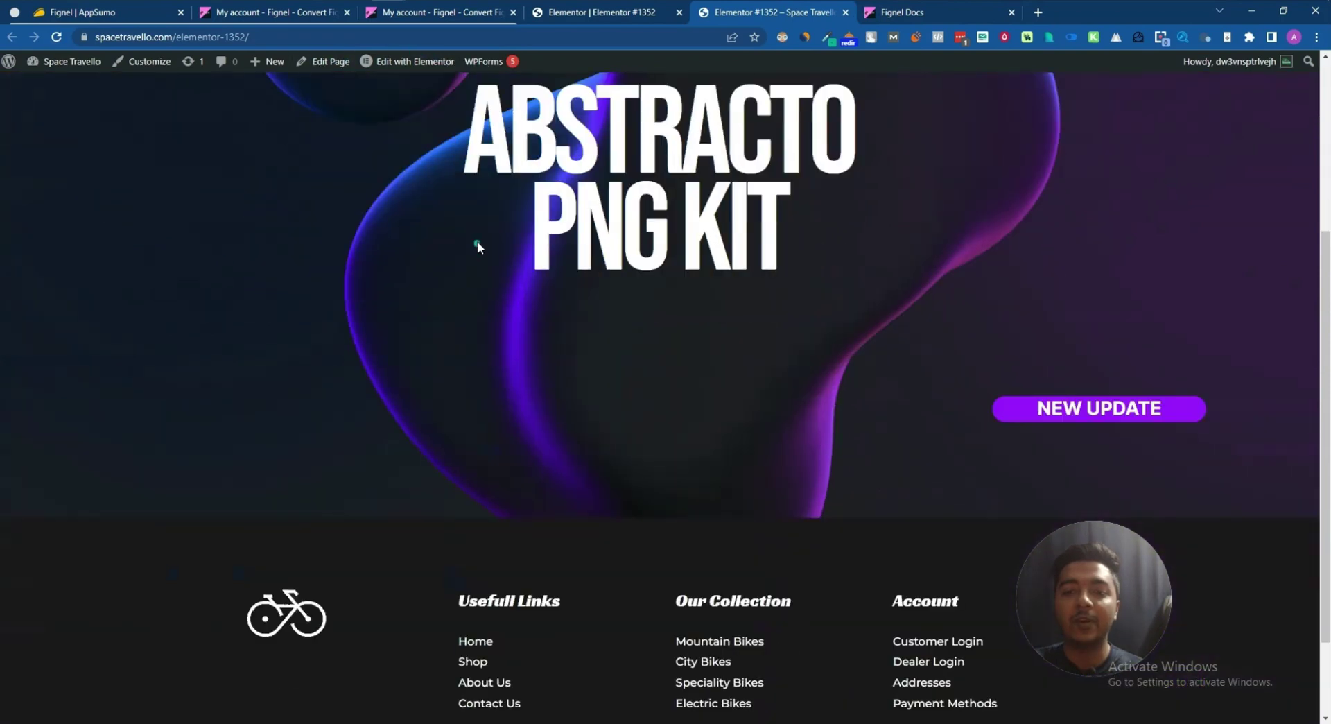
scroll(842, 296, "up", 4)
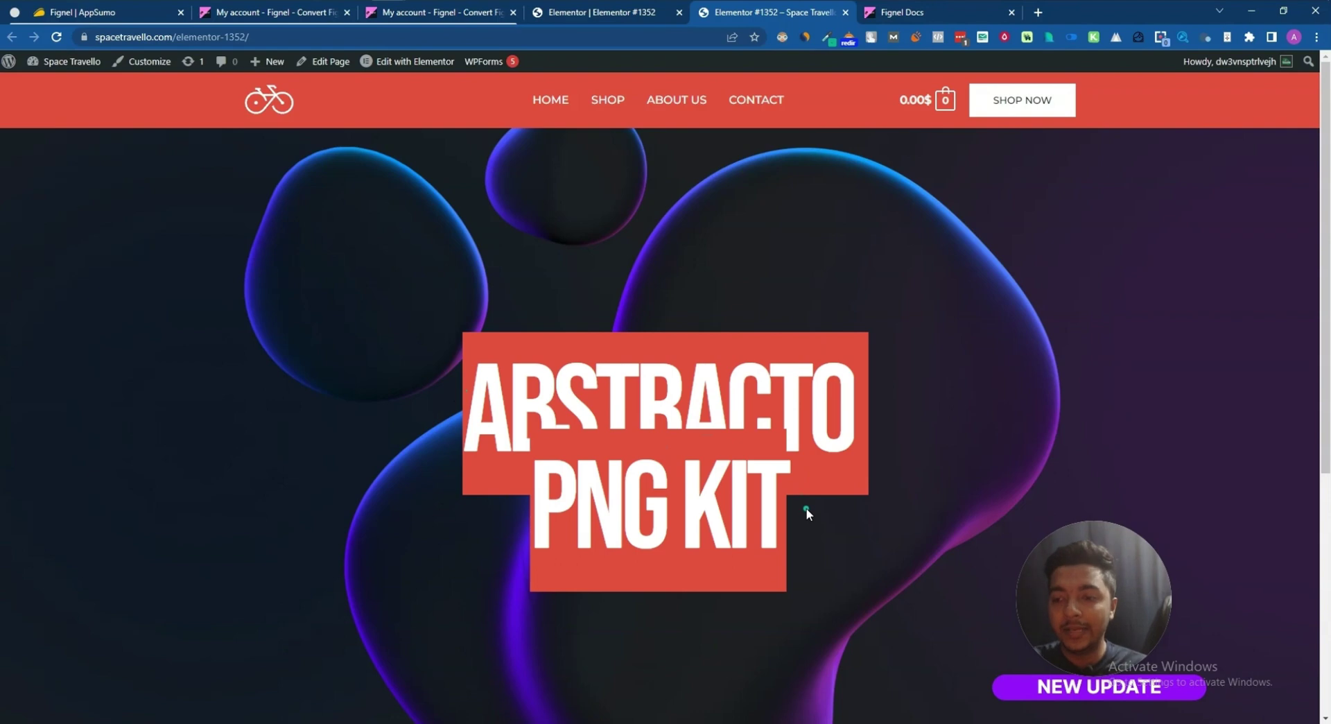
scroll(807, 513, "down", 5)
scroll(807, 513, "up", 5)
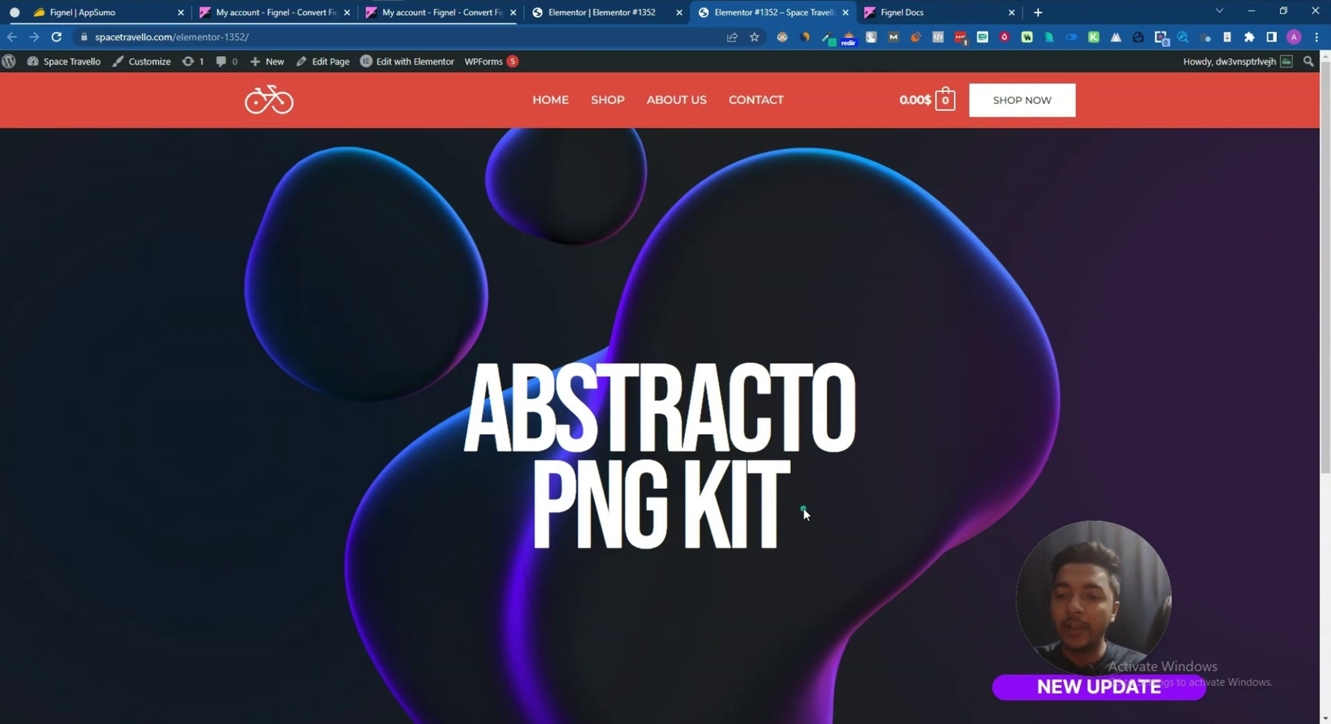
left_click(615, 17)
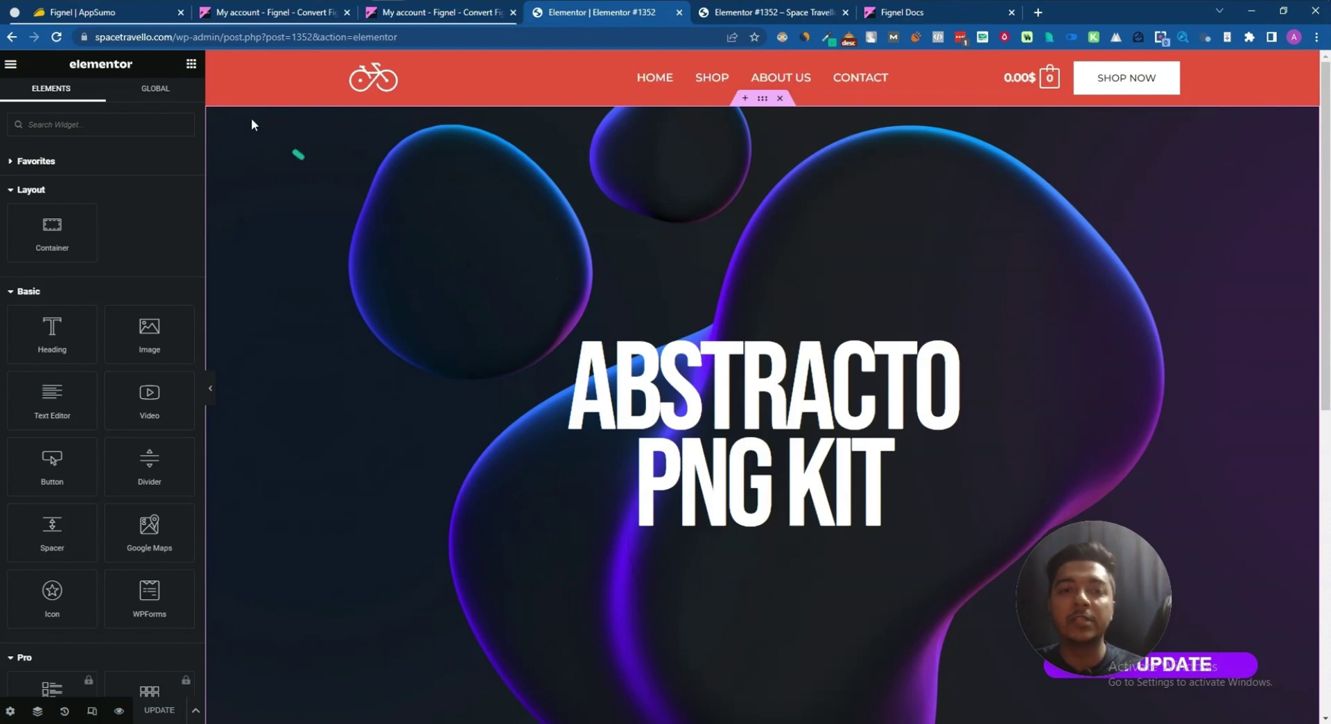
left_click(107, 19)
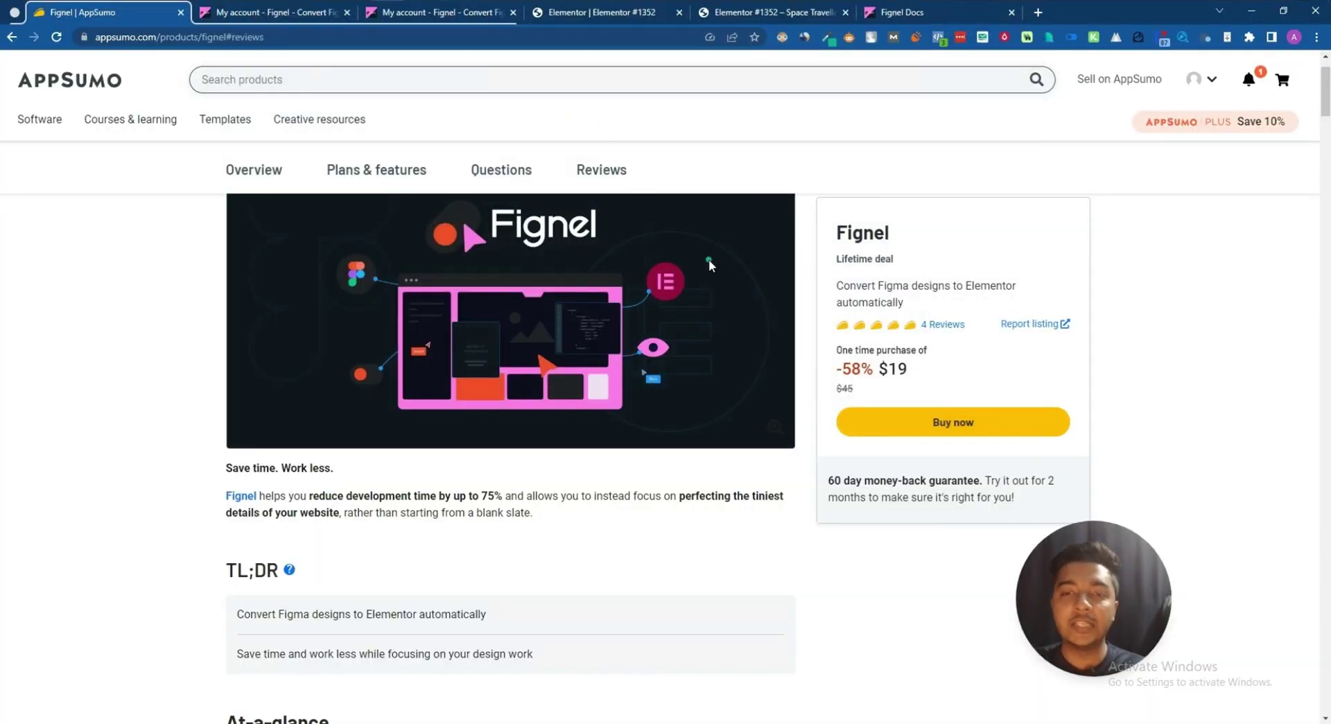
Scroll down the Fignel AppSumo lifetime deal page through its Overview section.
scroll(709, 259, "down", 9)
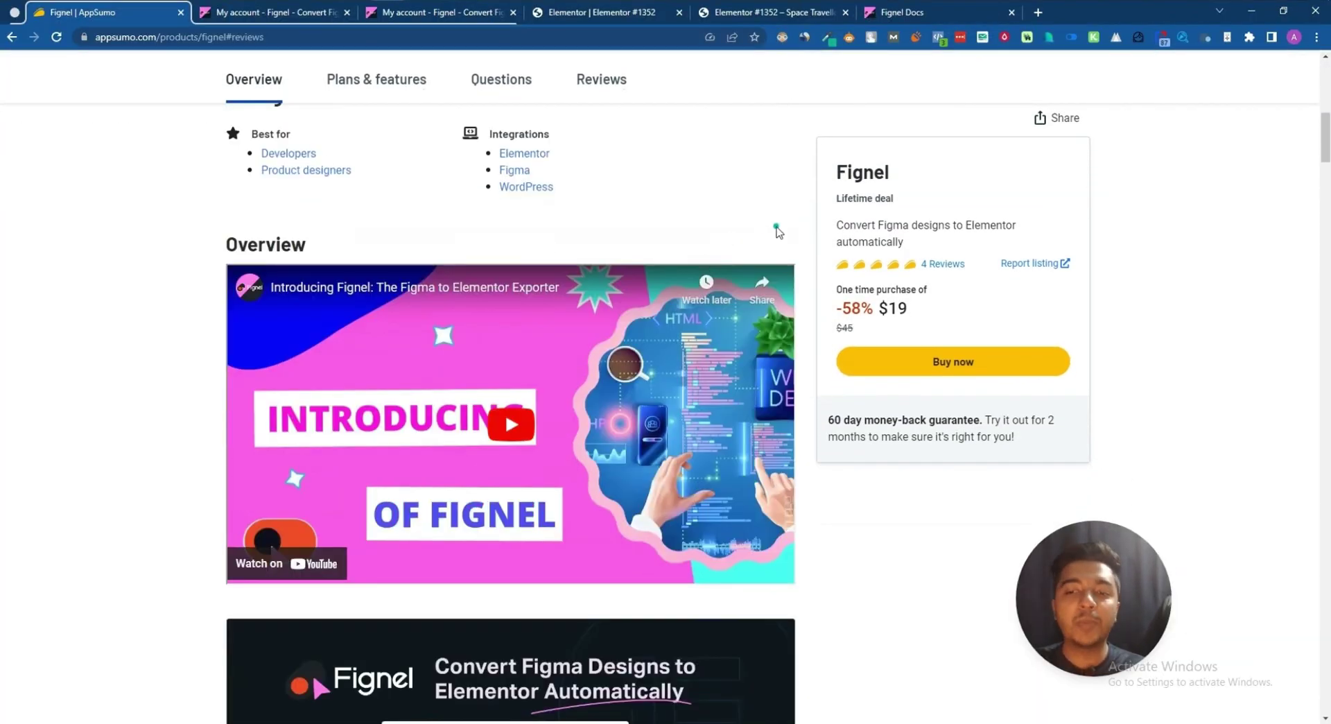
scroll(810, 217, "down", 1)
scroll(814, 210, "down", 3)
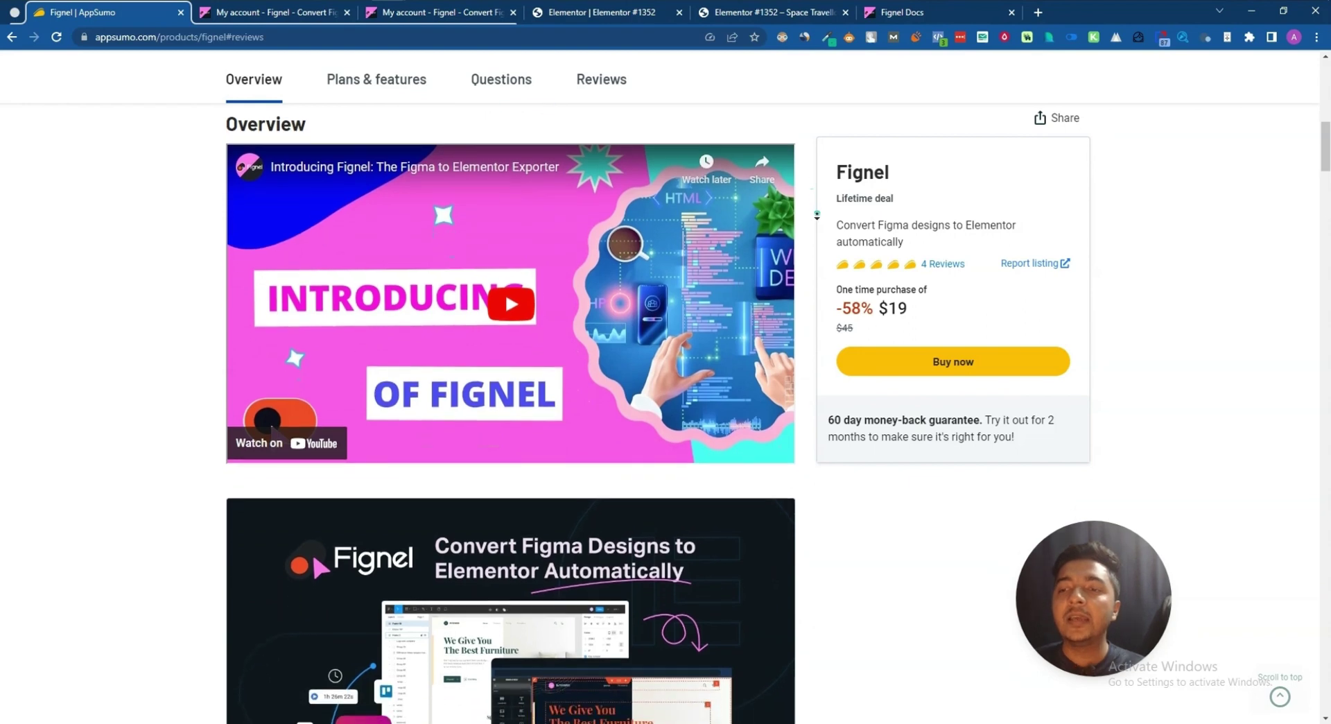
scroll(816, 215, "down", 3)
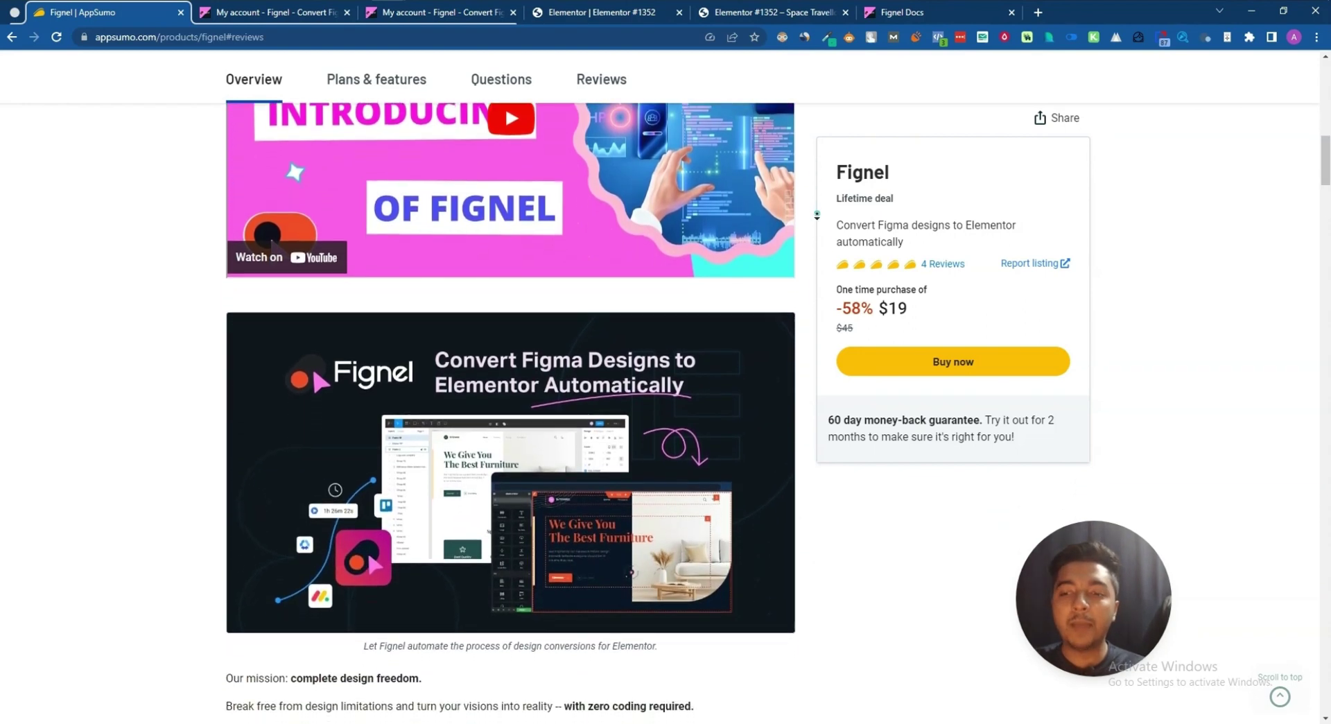
scroll(817, 215, "down", 3)
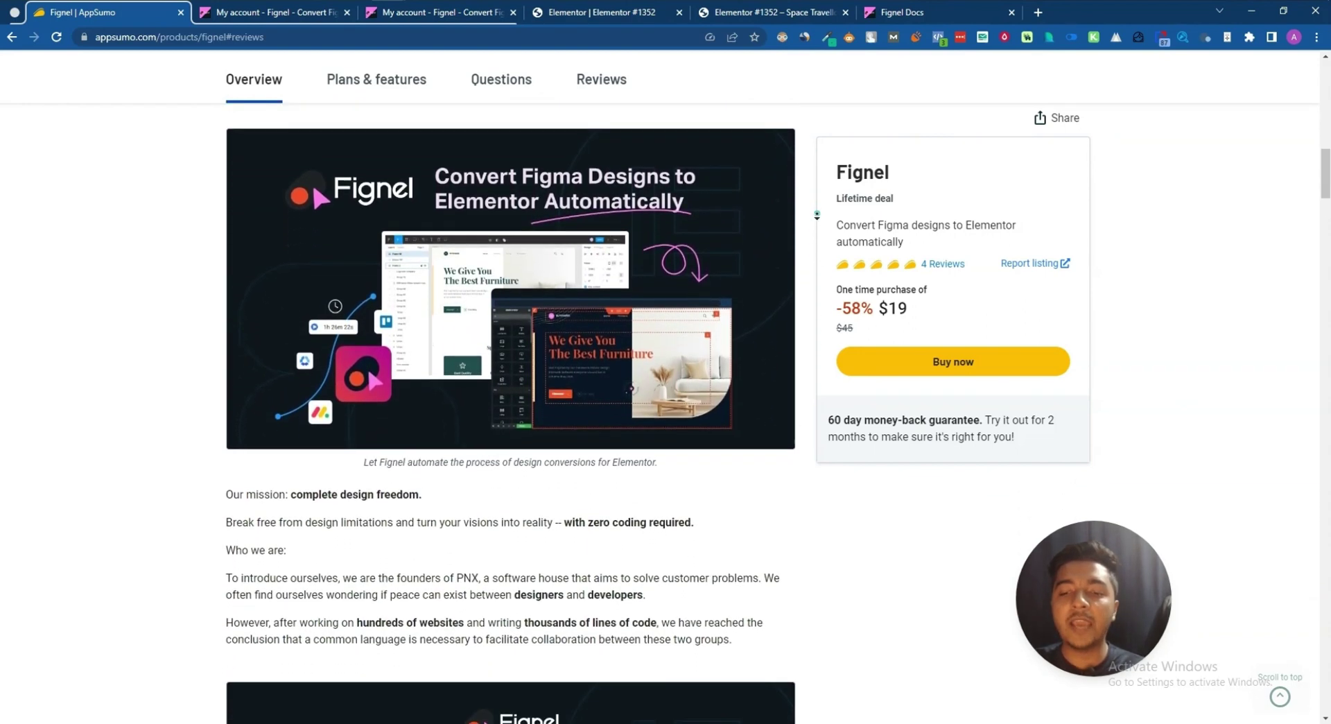
scroll(817, 215, "down", 3)
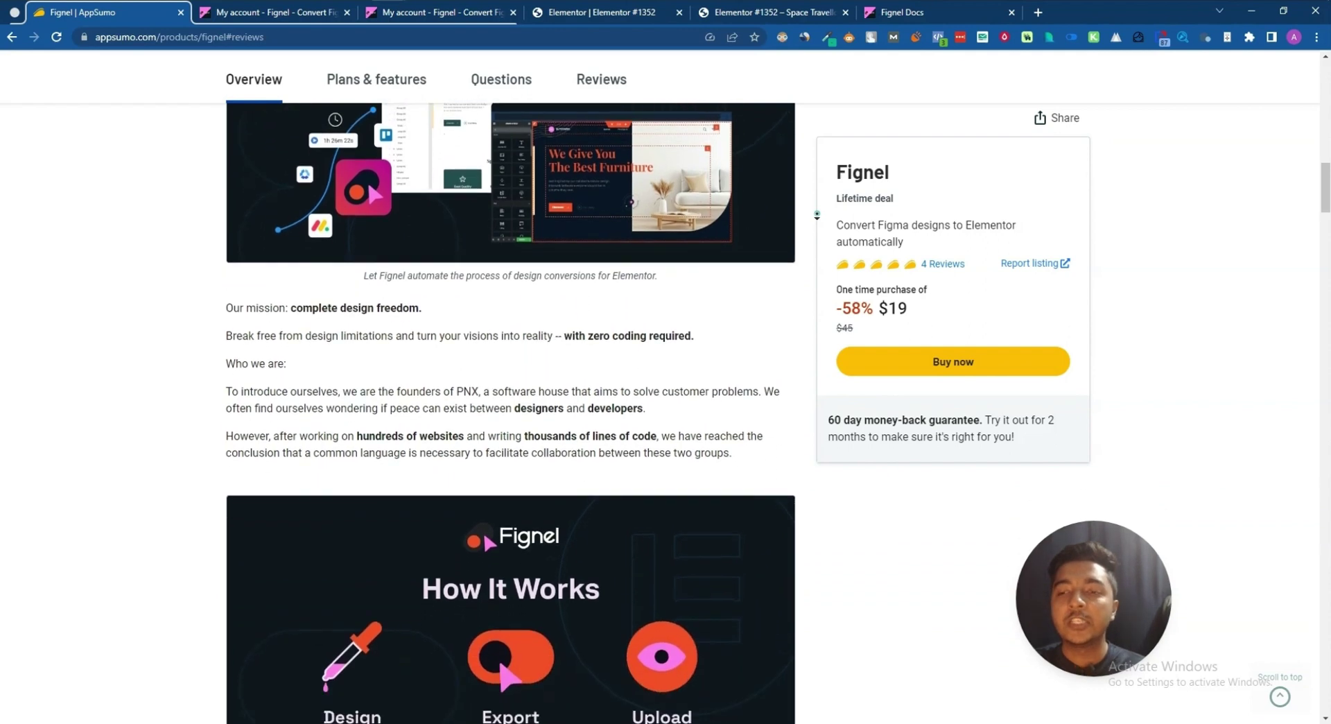
scroll(817, 215, "down", 1)
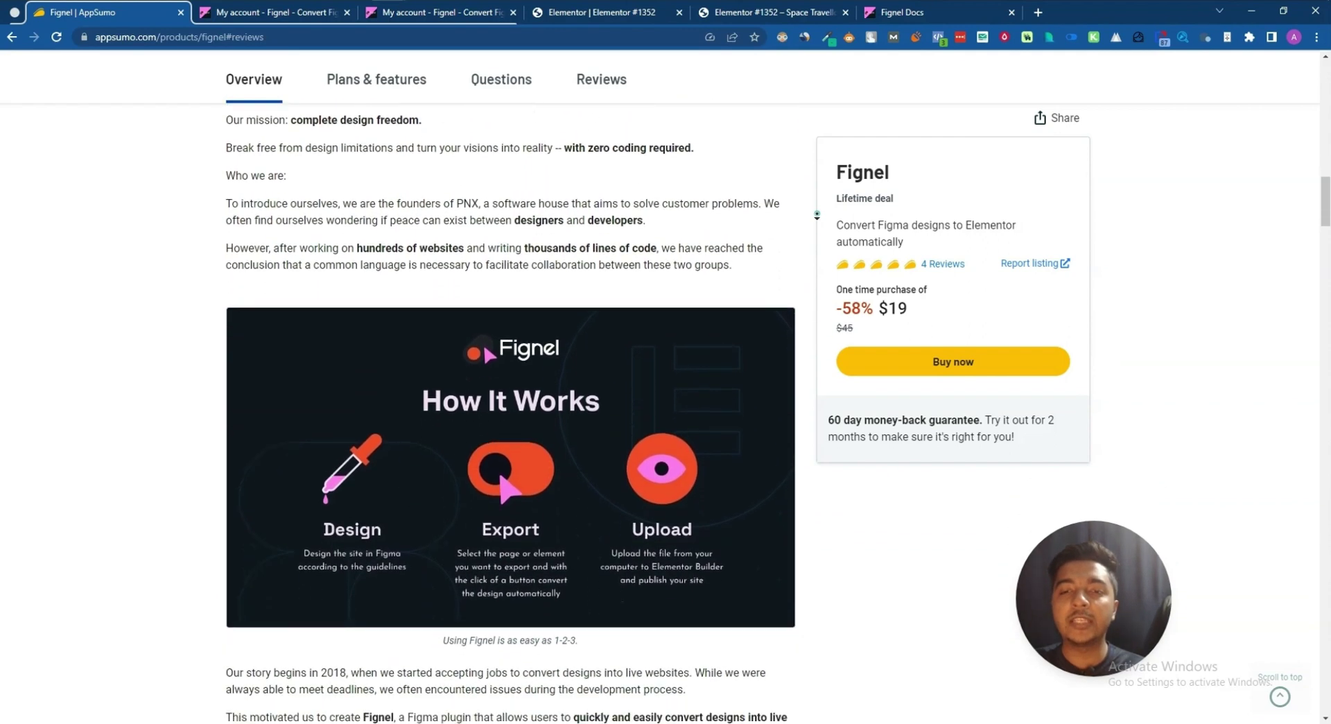
Clear an accidental text selection, review Plans & features, and return to the listing's top.
scroll(818, 217, "up", 2)
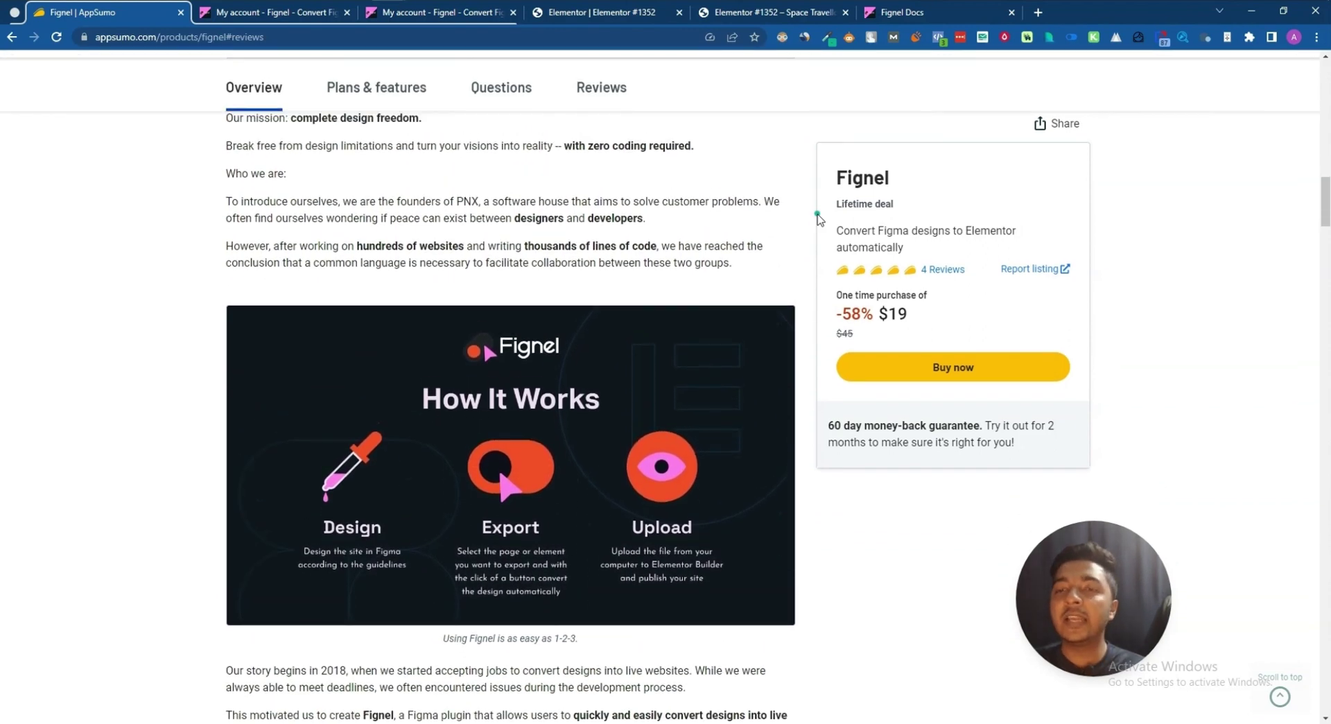
left_click_drag(573, 249, 722, 258)
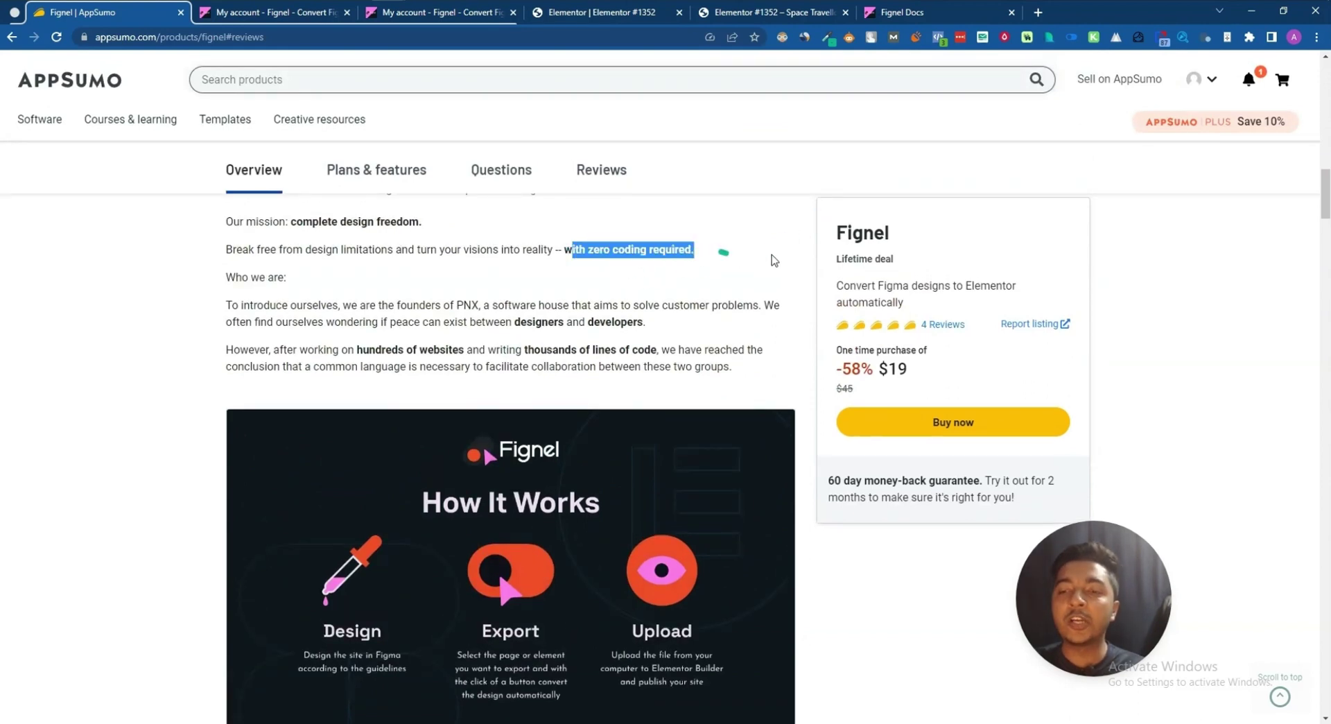
left_click(790, 258)
scroll(808, 272, "down", 2)
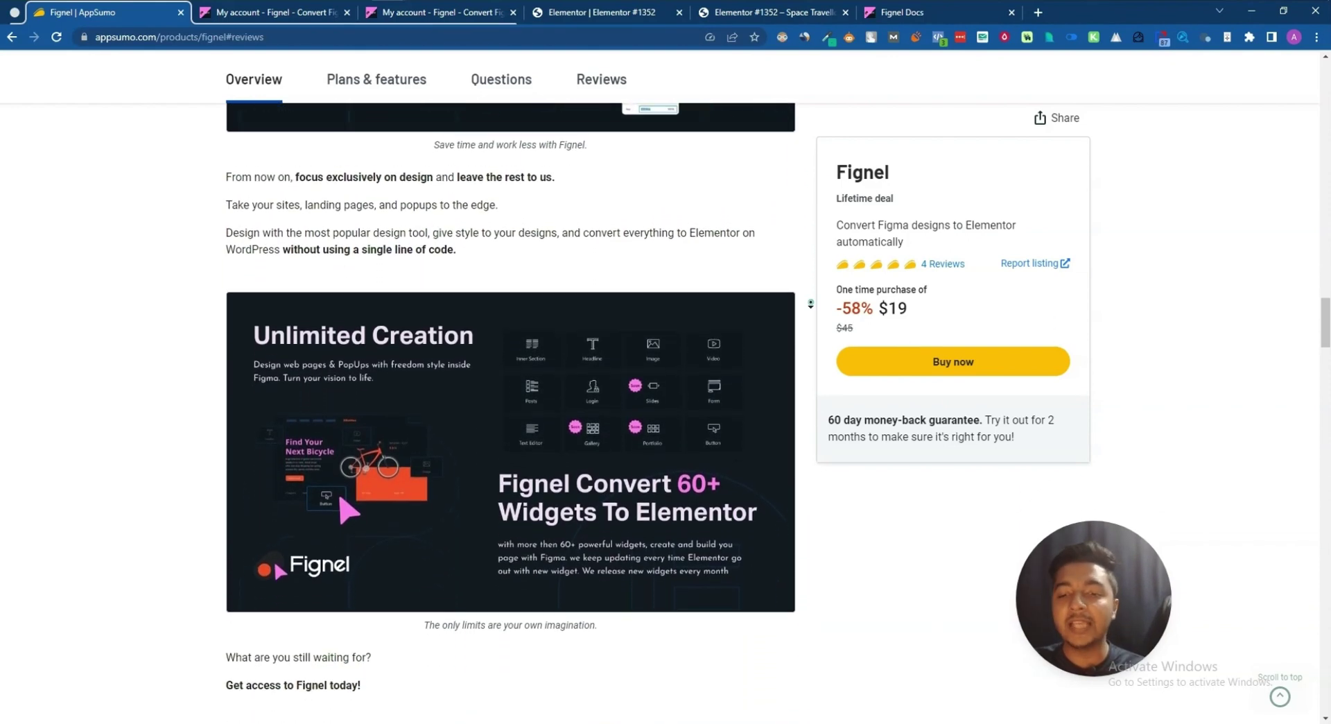
middle_click(812, 305)
scroll(786, 455, "down", 2)
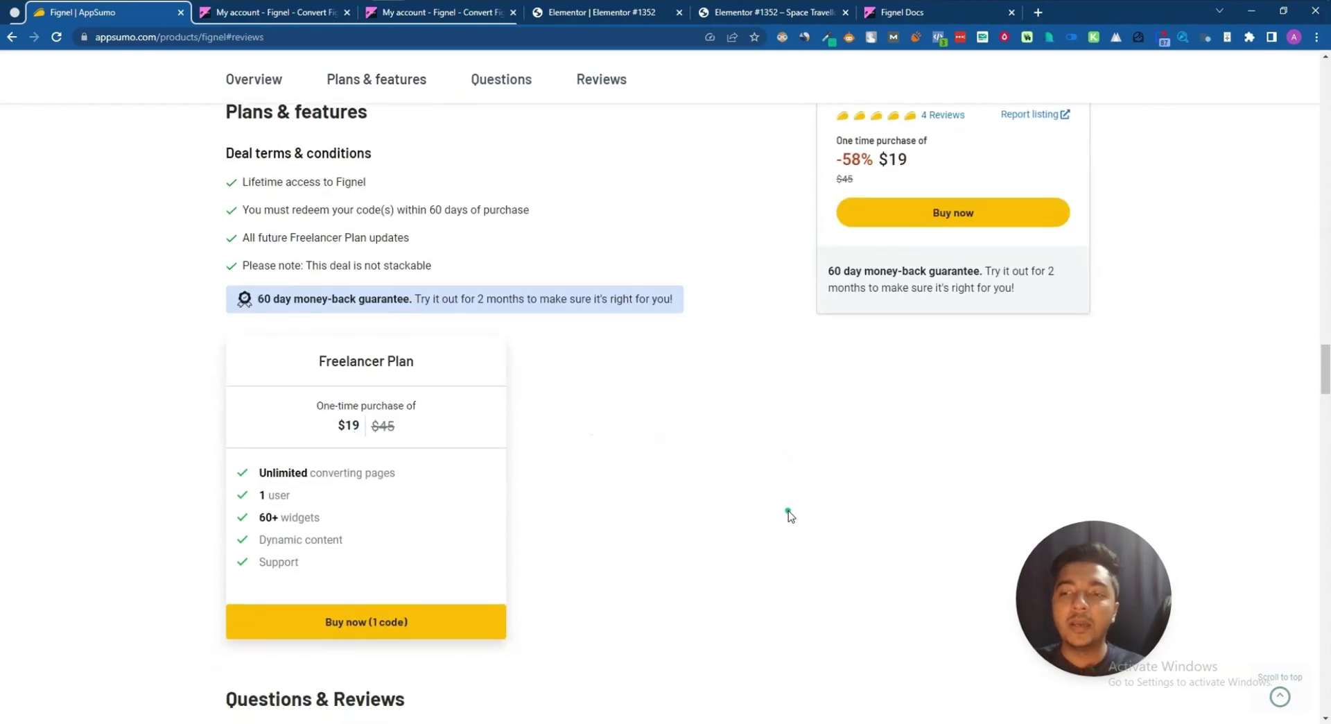
scroll(784, 467, "up", 5)
scroll(790, 262, "up", 6)
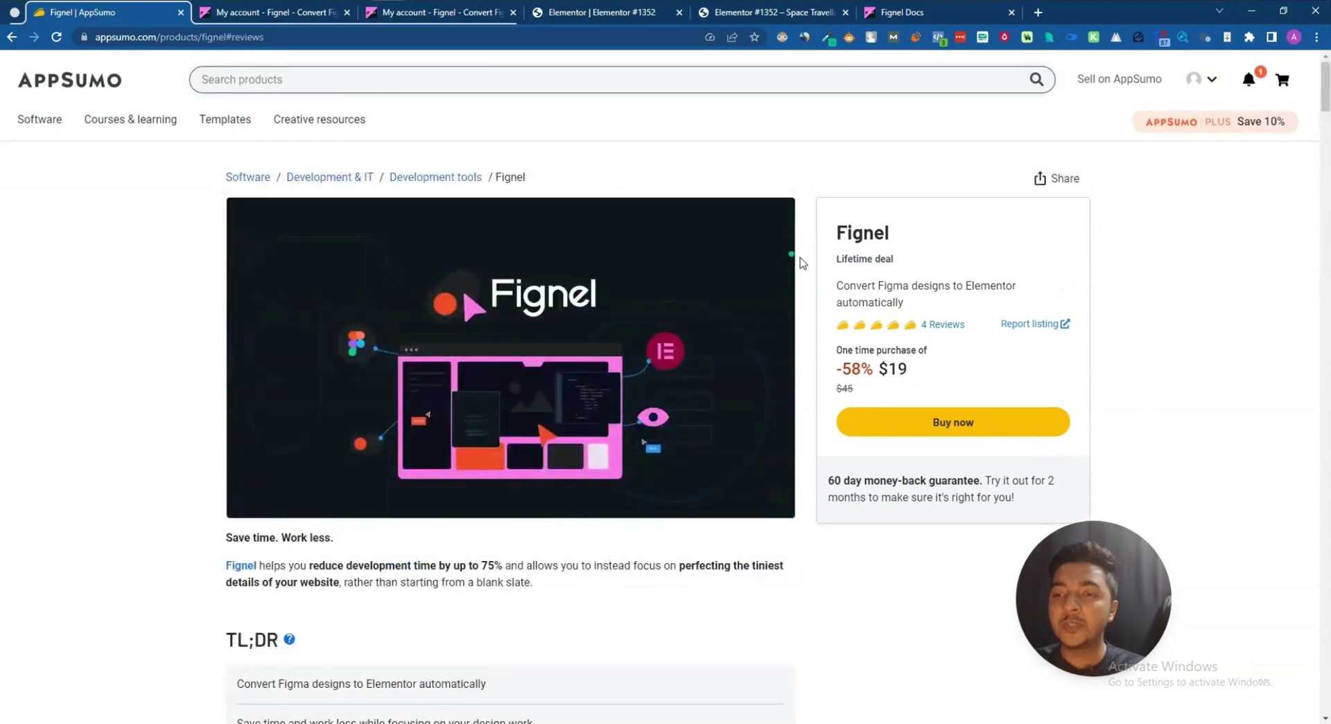